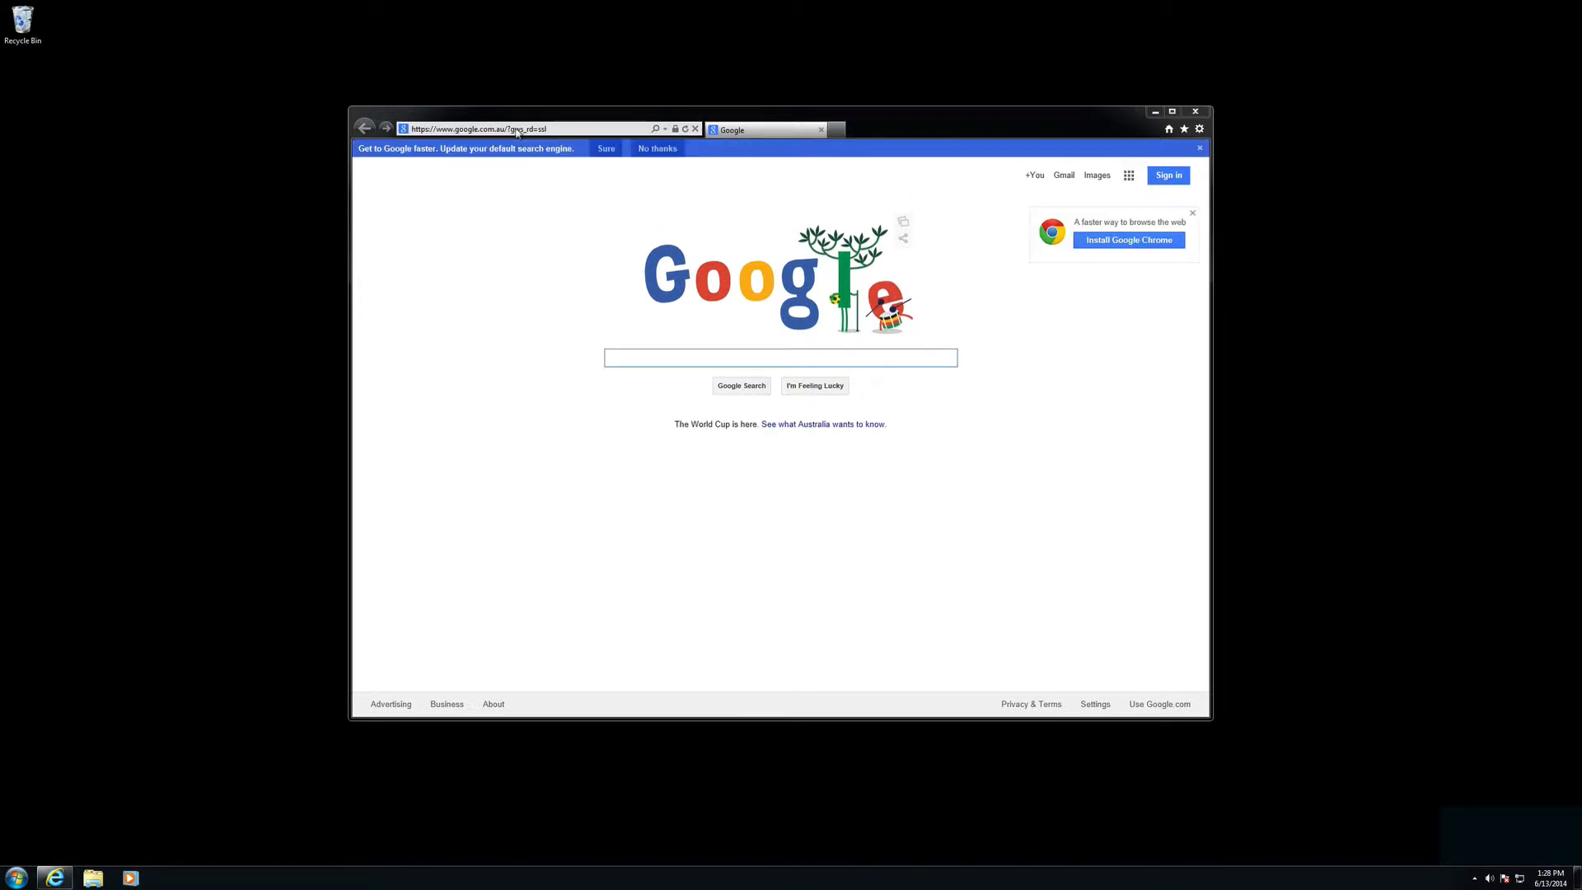
Step: Go to the acquia.com/downloads page using the address-bar suggestion for 'a'
text(a)
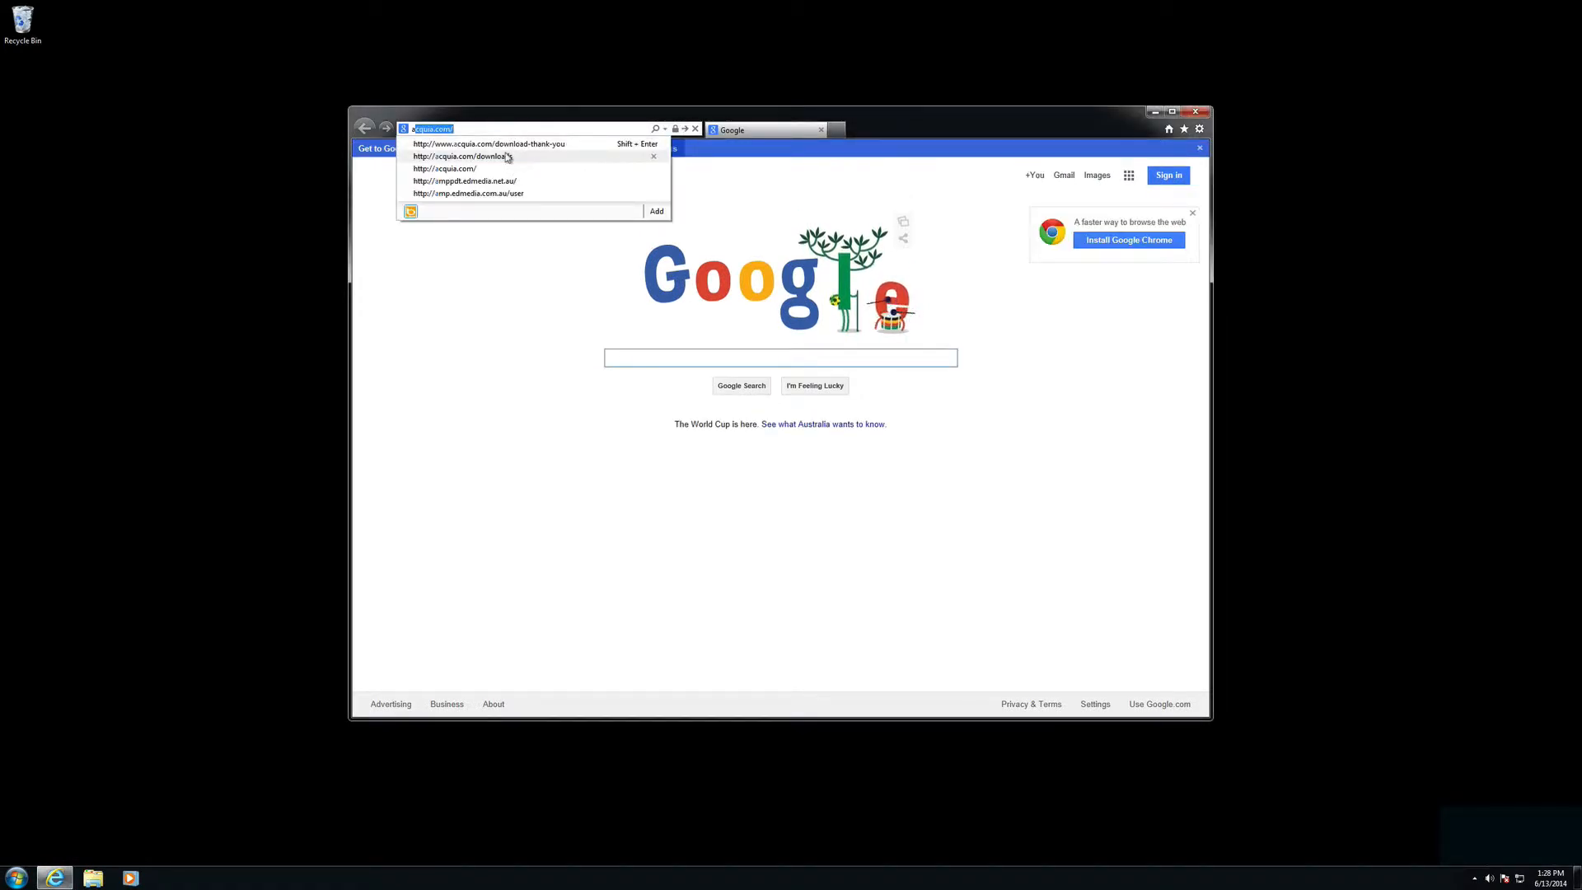
click(507, 156)
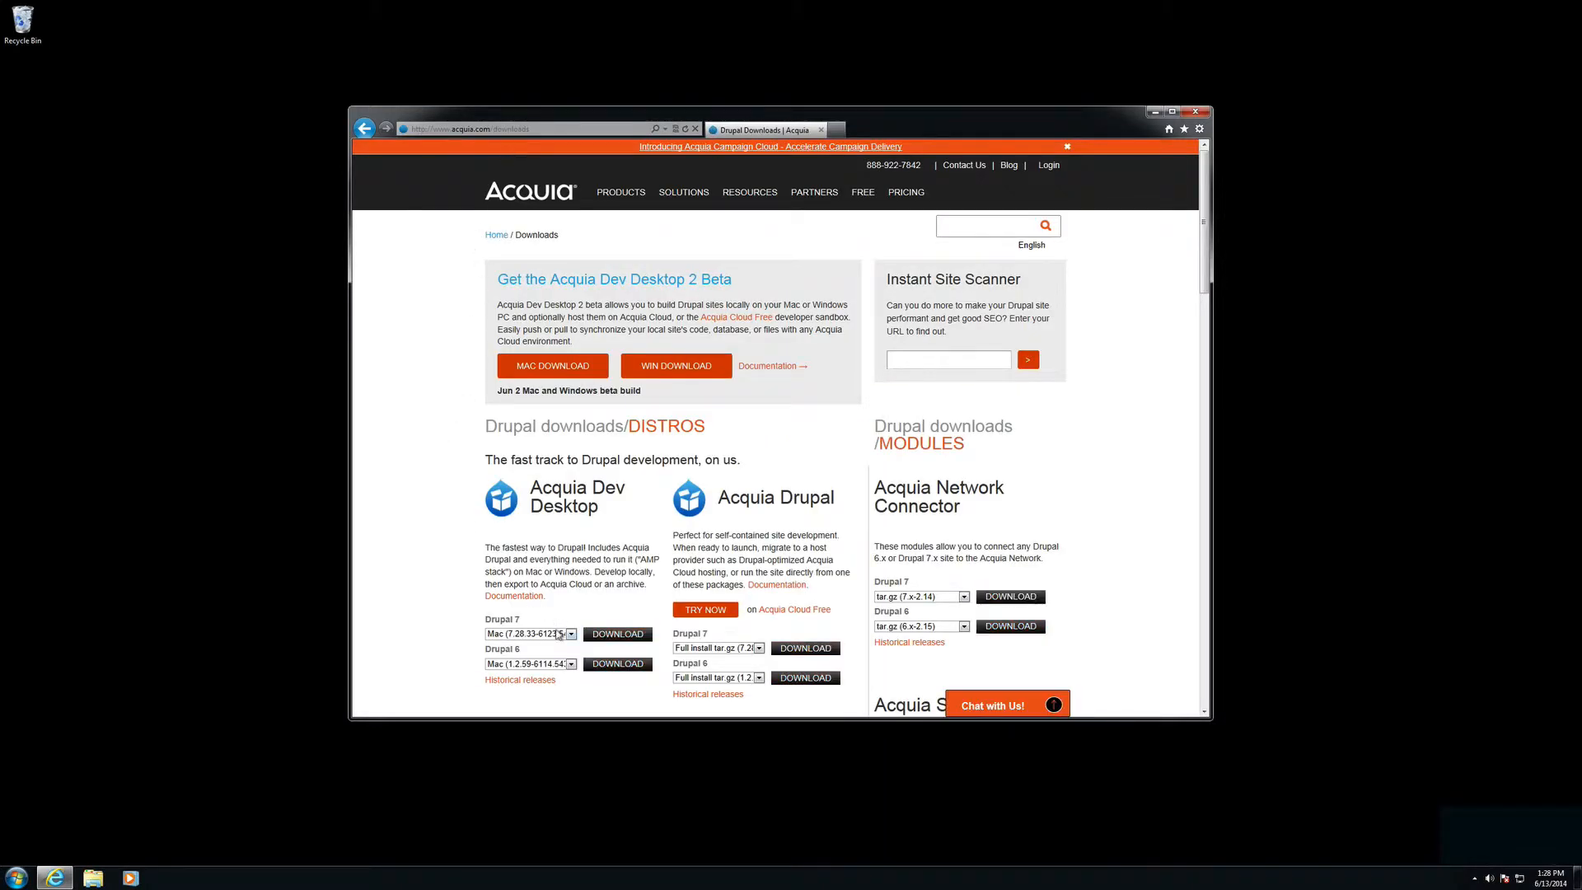
Step: Download and save the Windows build of Acquia Dev Desktop for Drupal 7
click(558, 635)
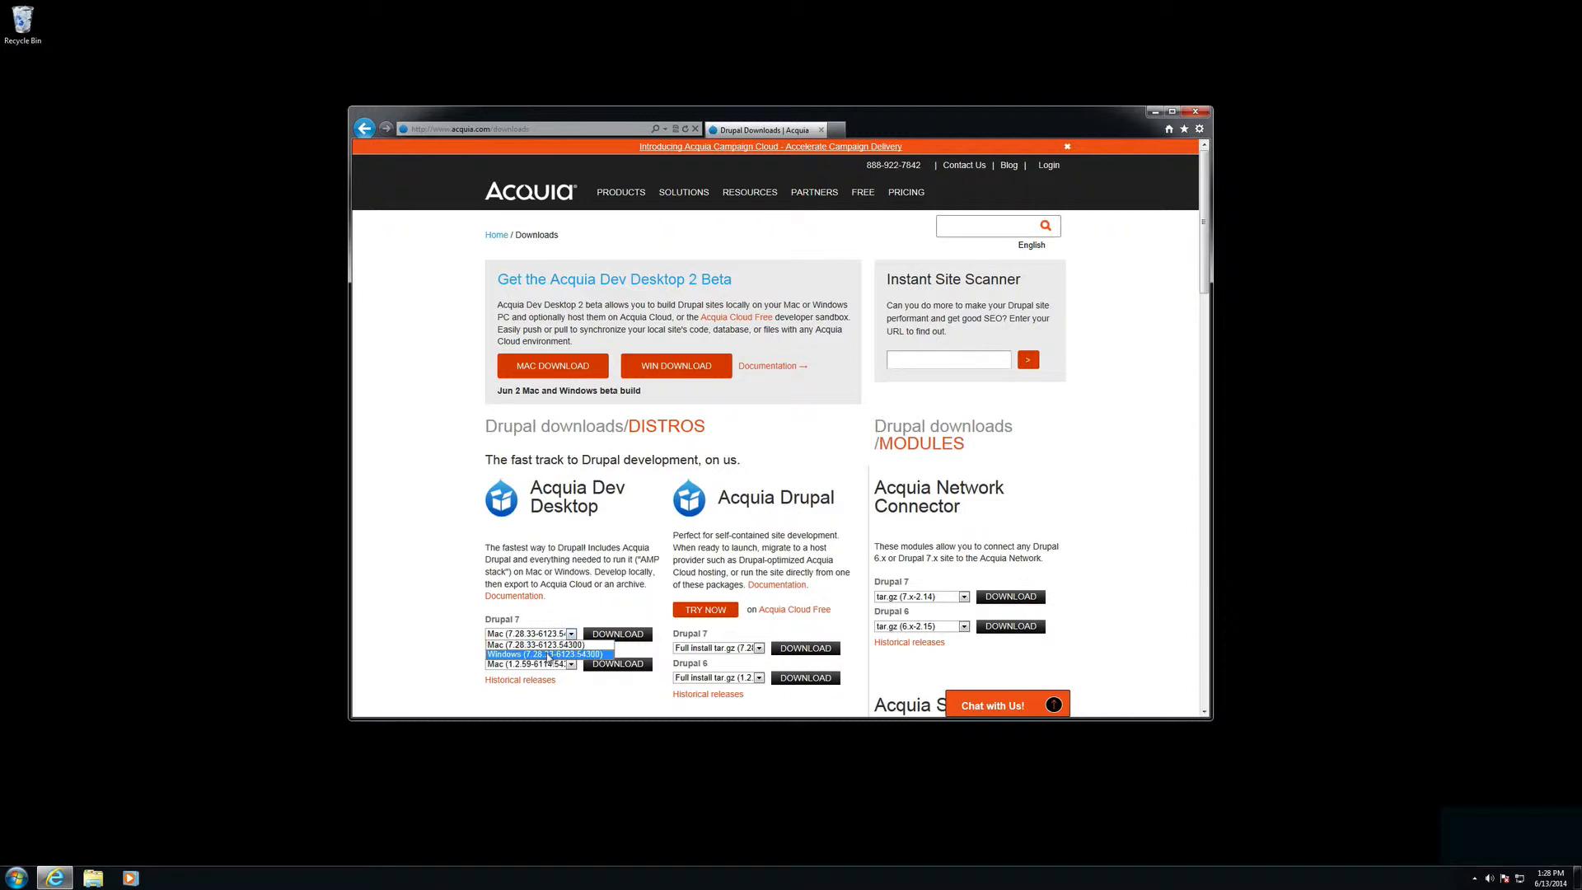
click(548, 655)
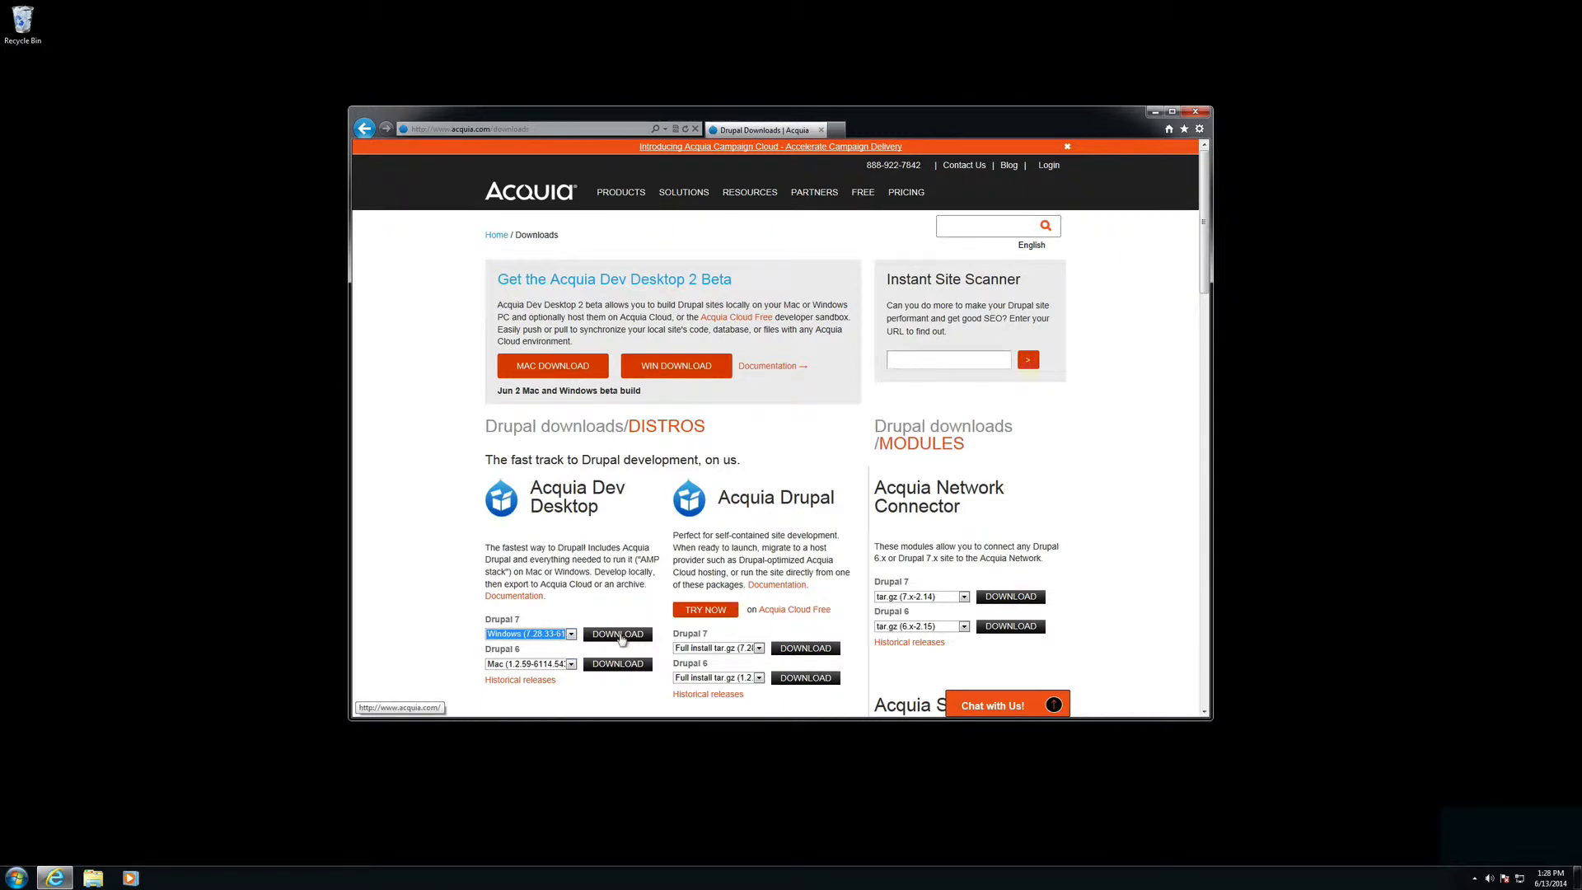
click(619, 635)
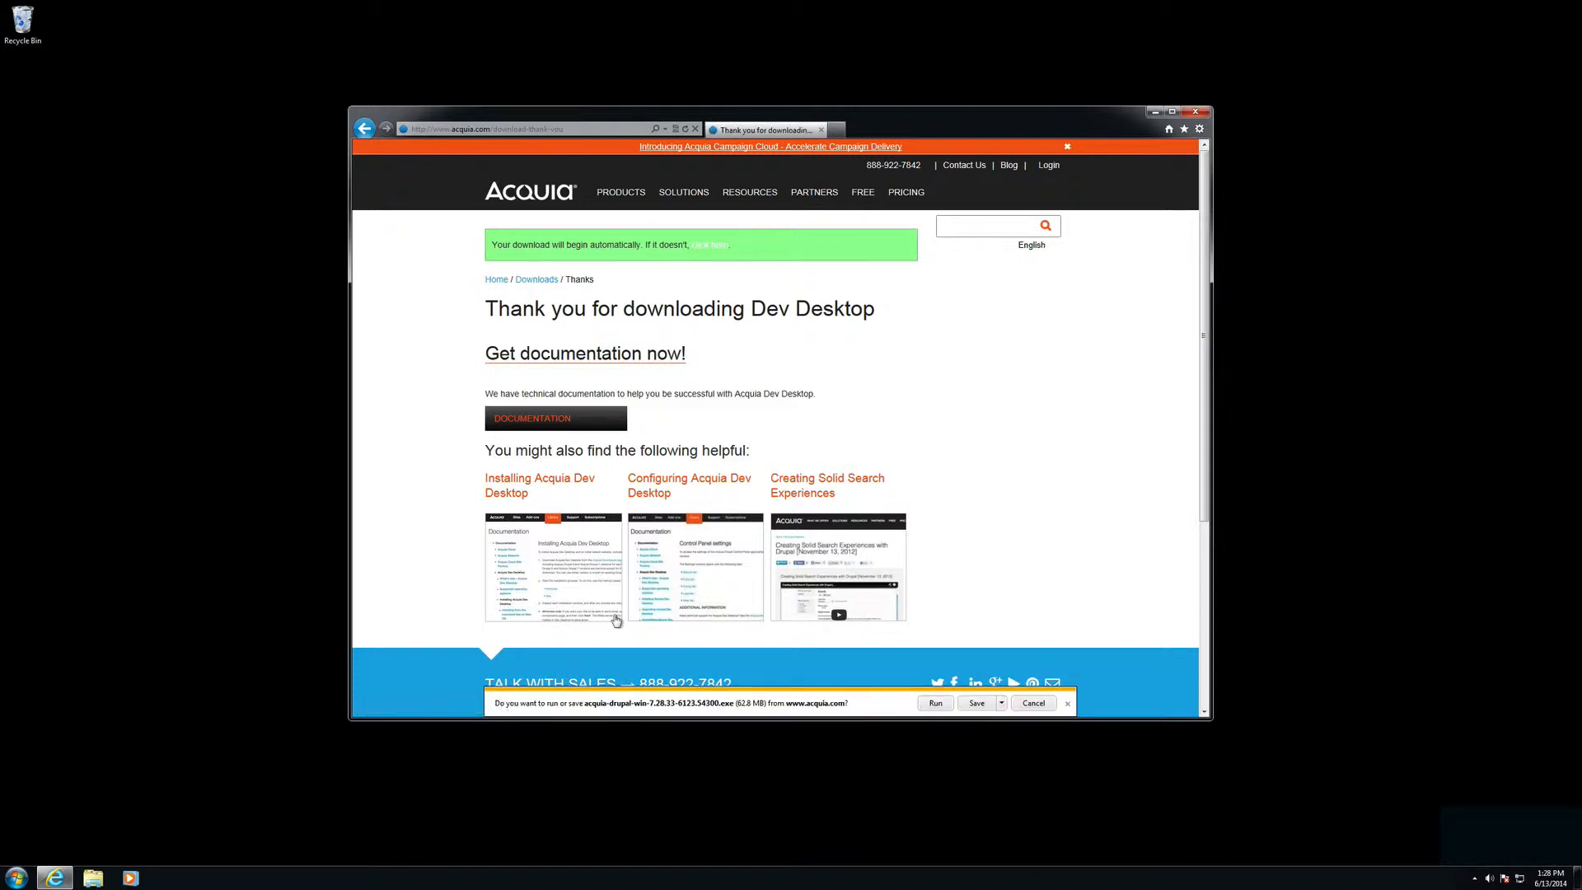
click(984, 705)
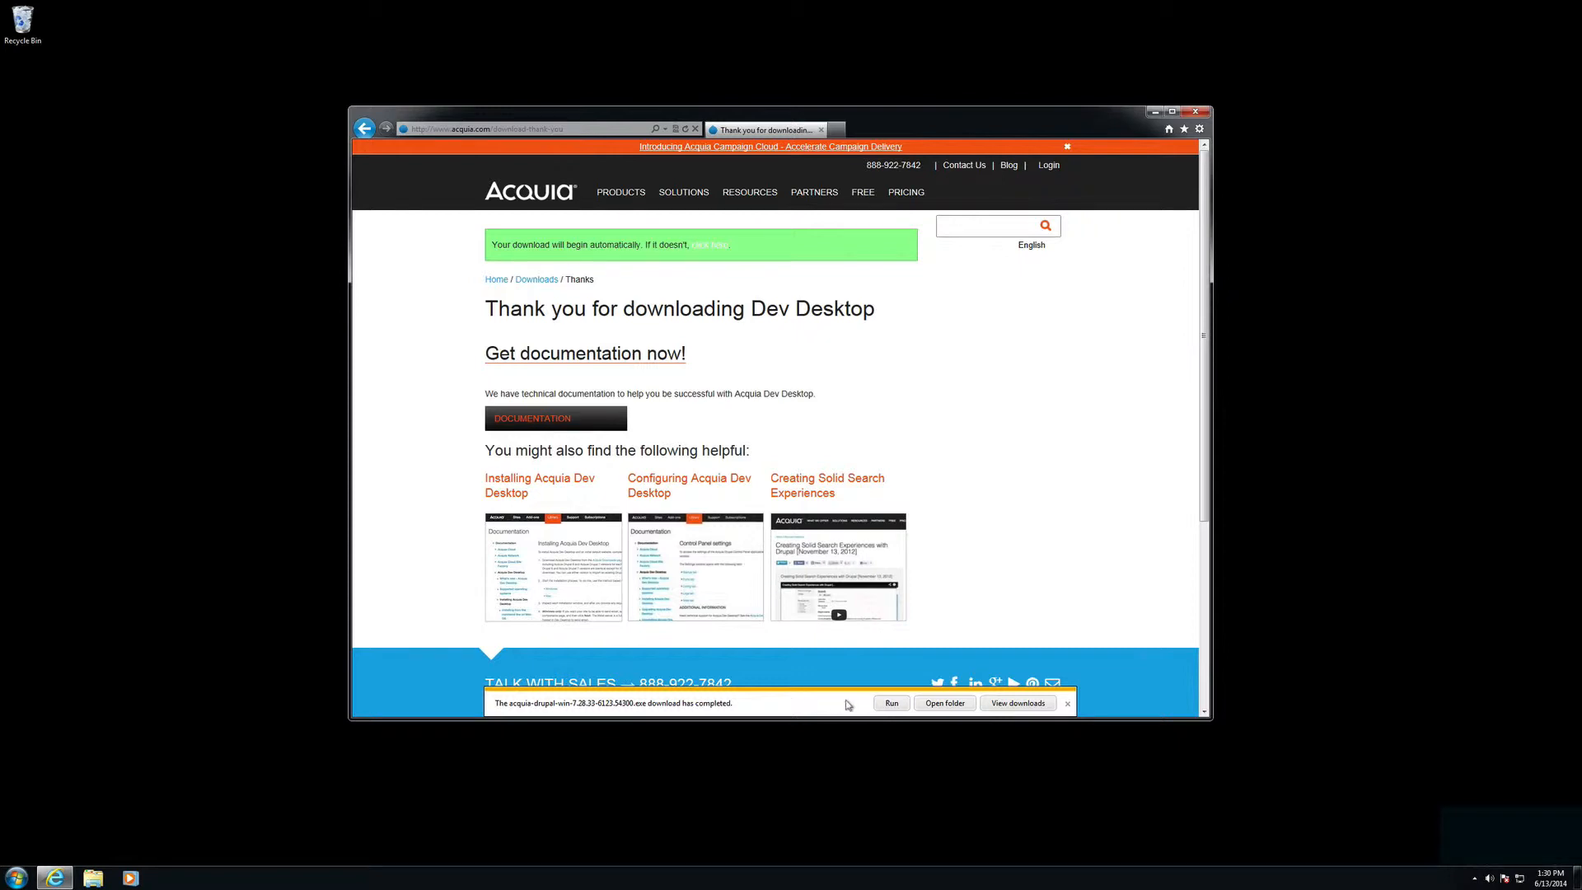
Step: Run the downloaded acquia-drupal-win installer from Downloads, approve it, and pass the welcome page
click(942, 705)
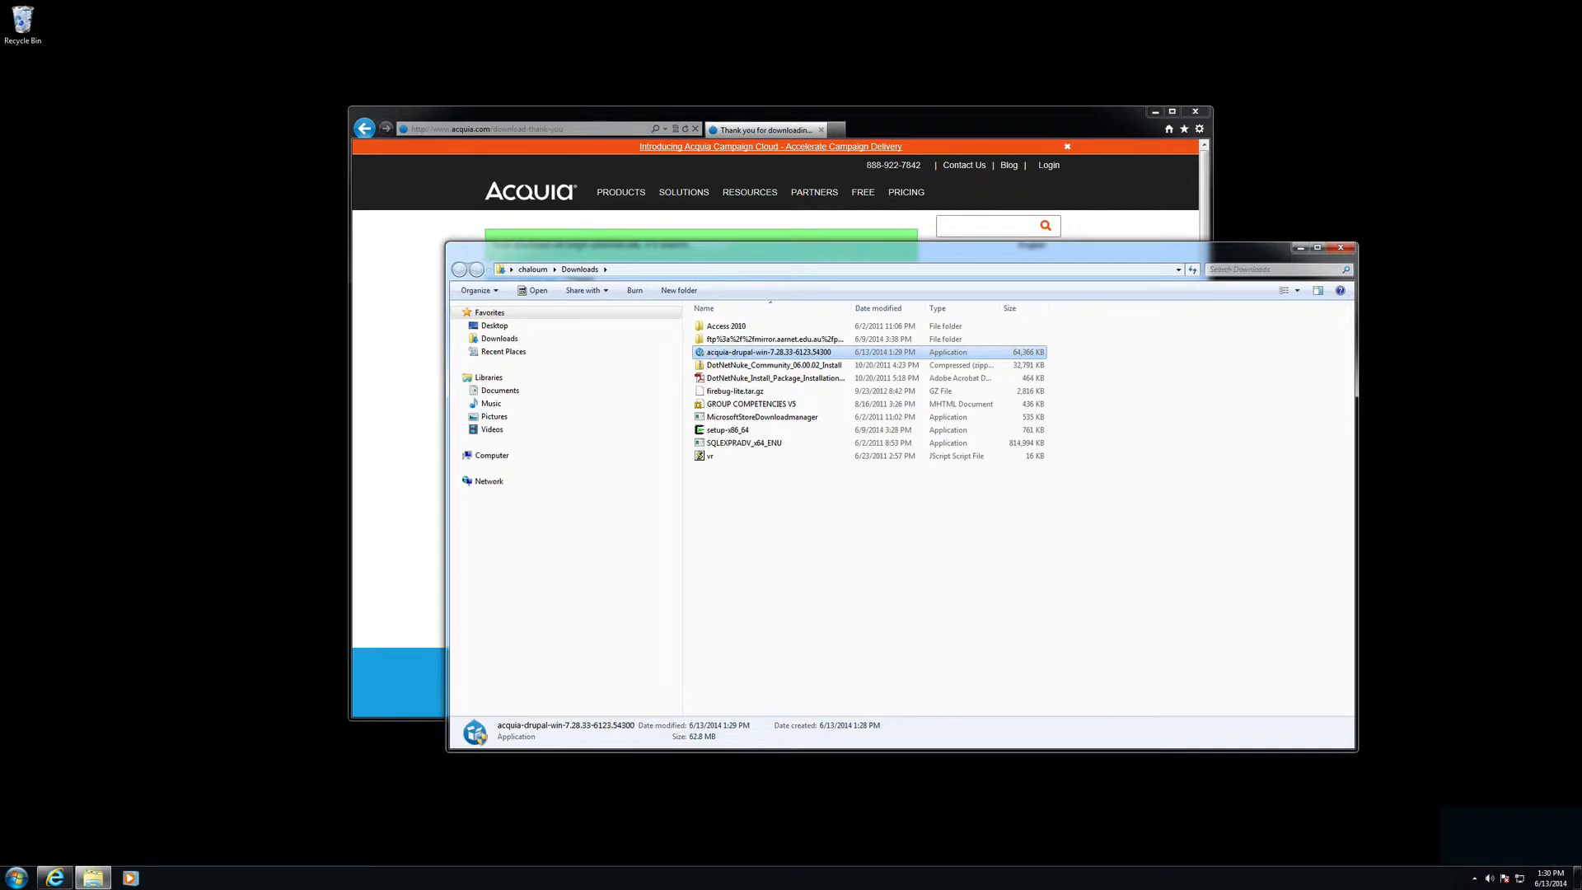
double_click(714, 354)
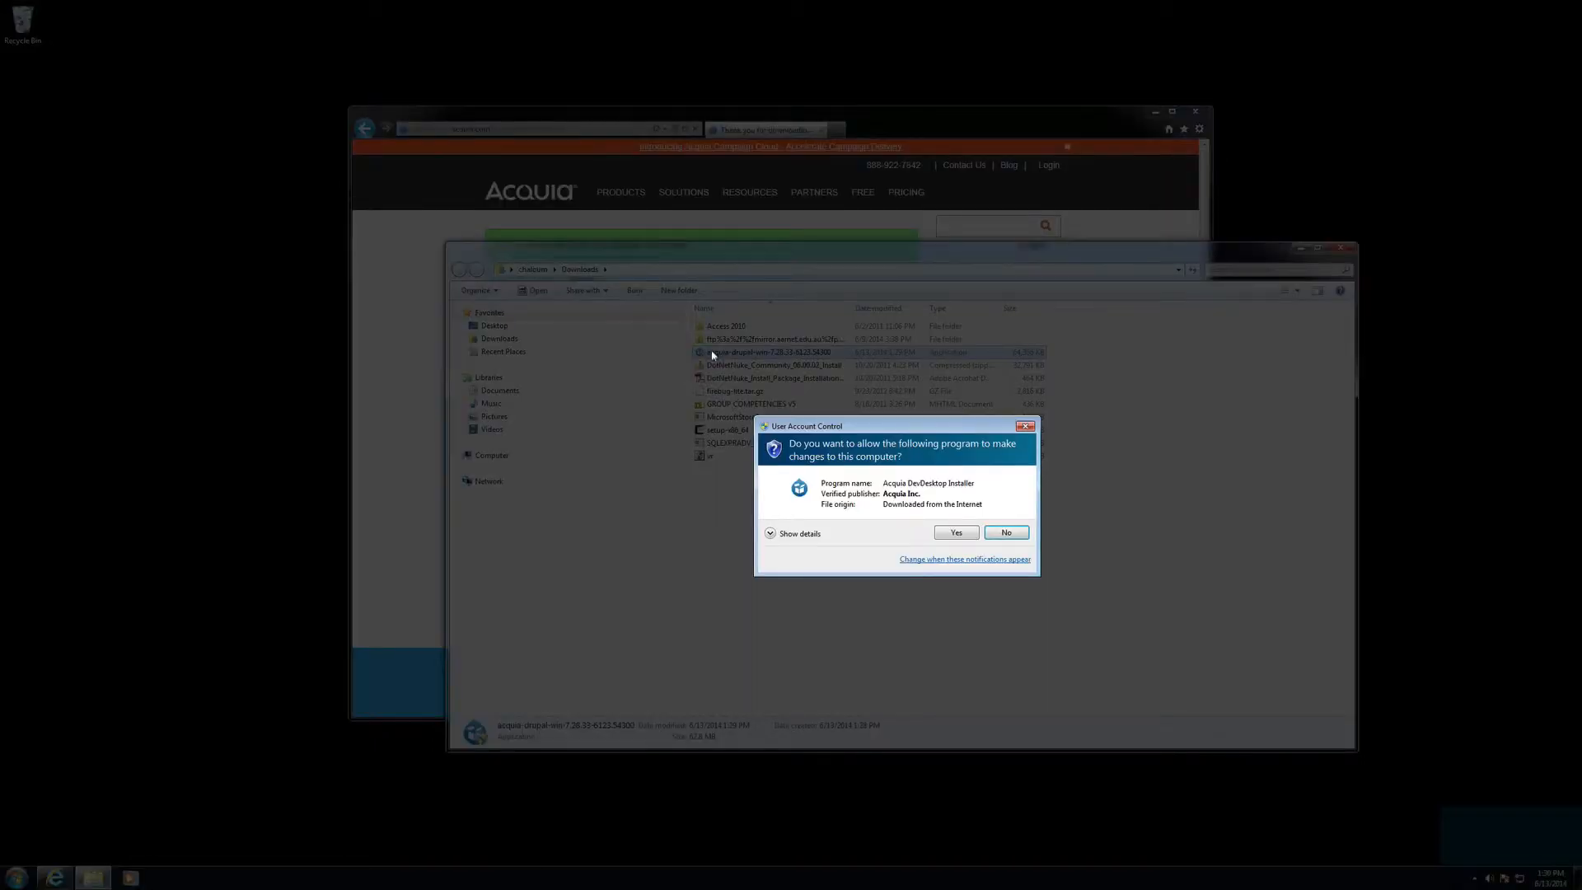
click(956, 533)
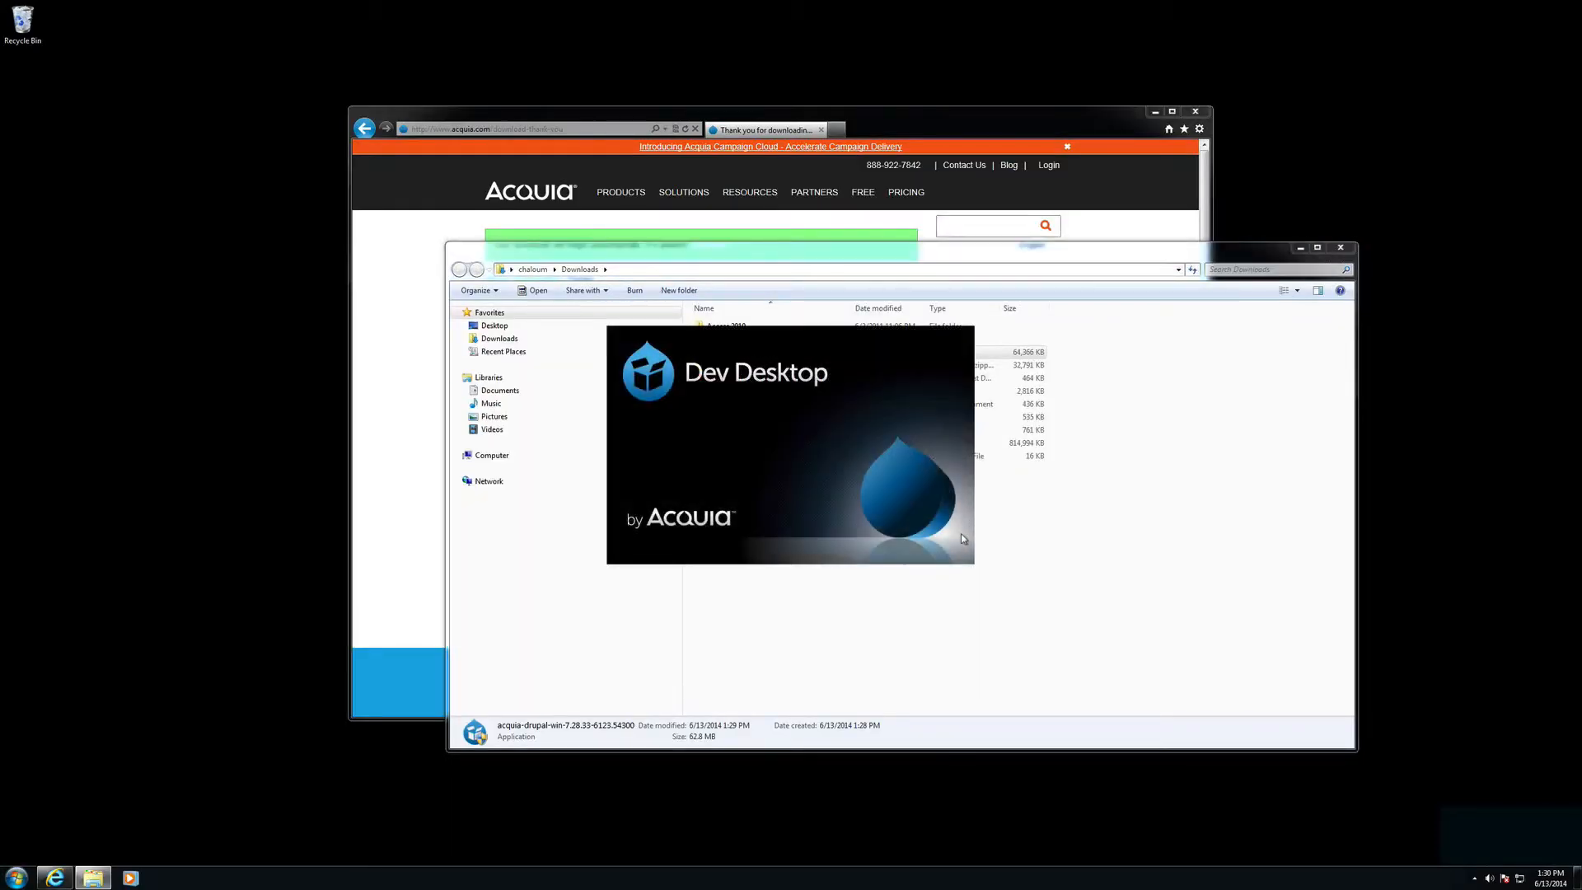
click(881, 581)
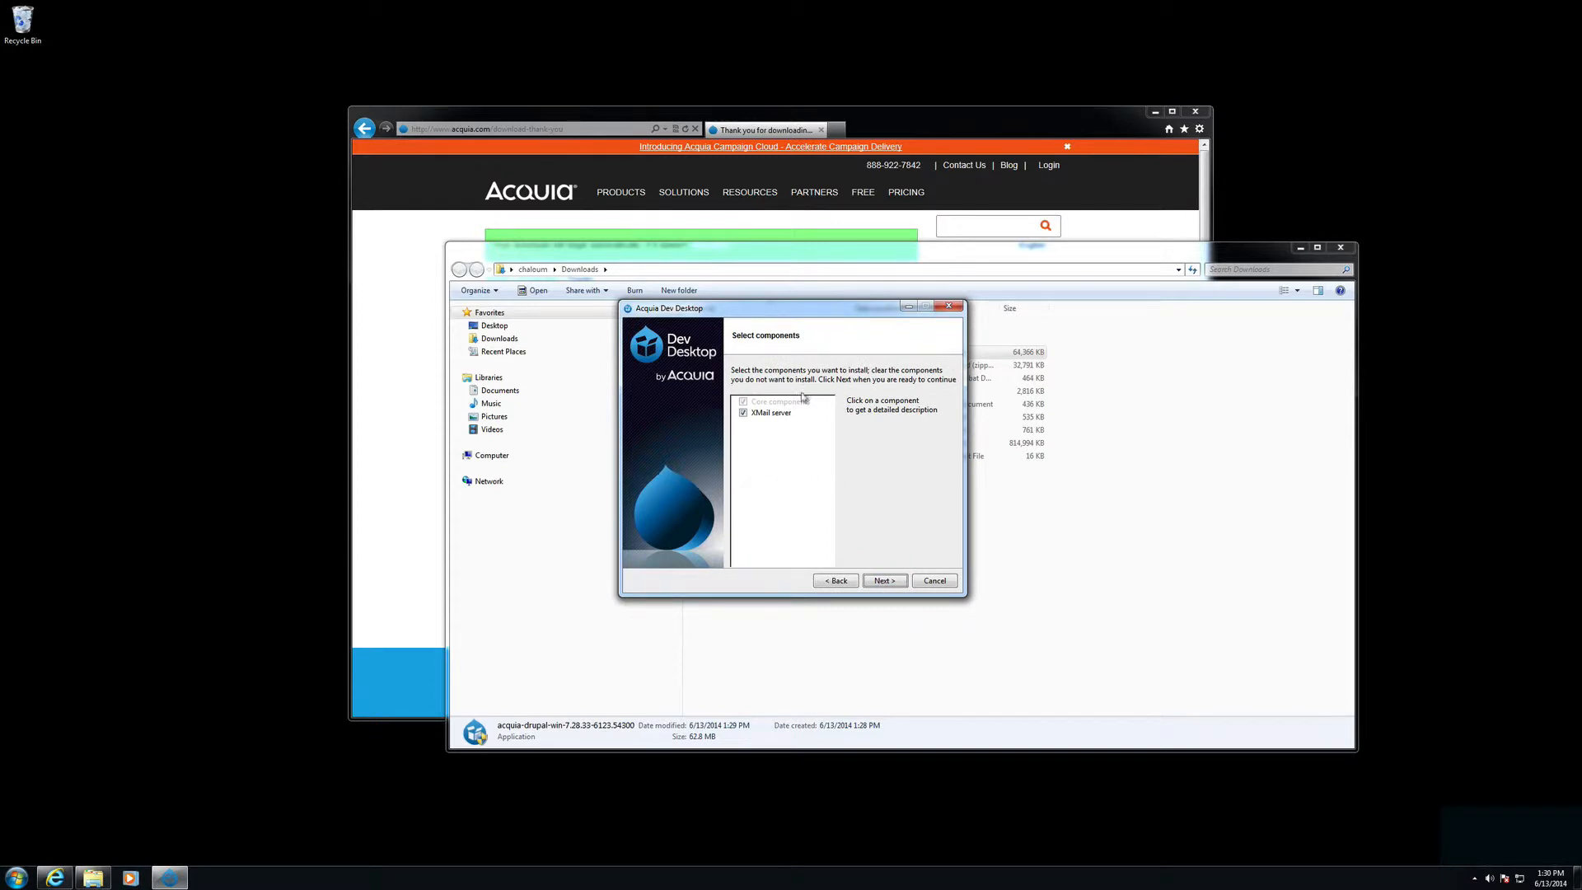
Step: Accept default components, licence, install locations and ports (Apache 8082, MySQL 33066)
click(874, 581)
click(883, 581)
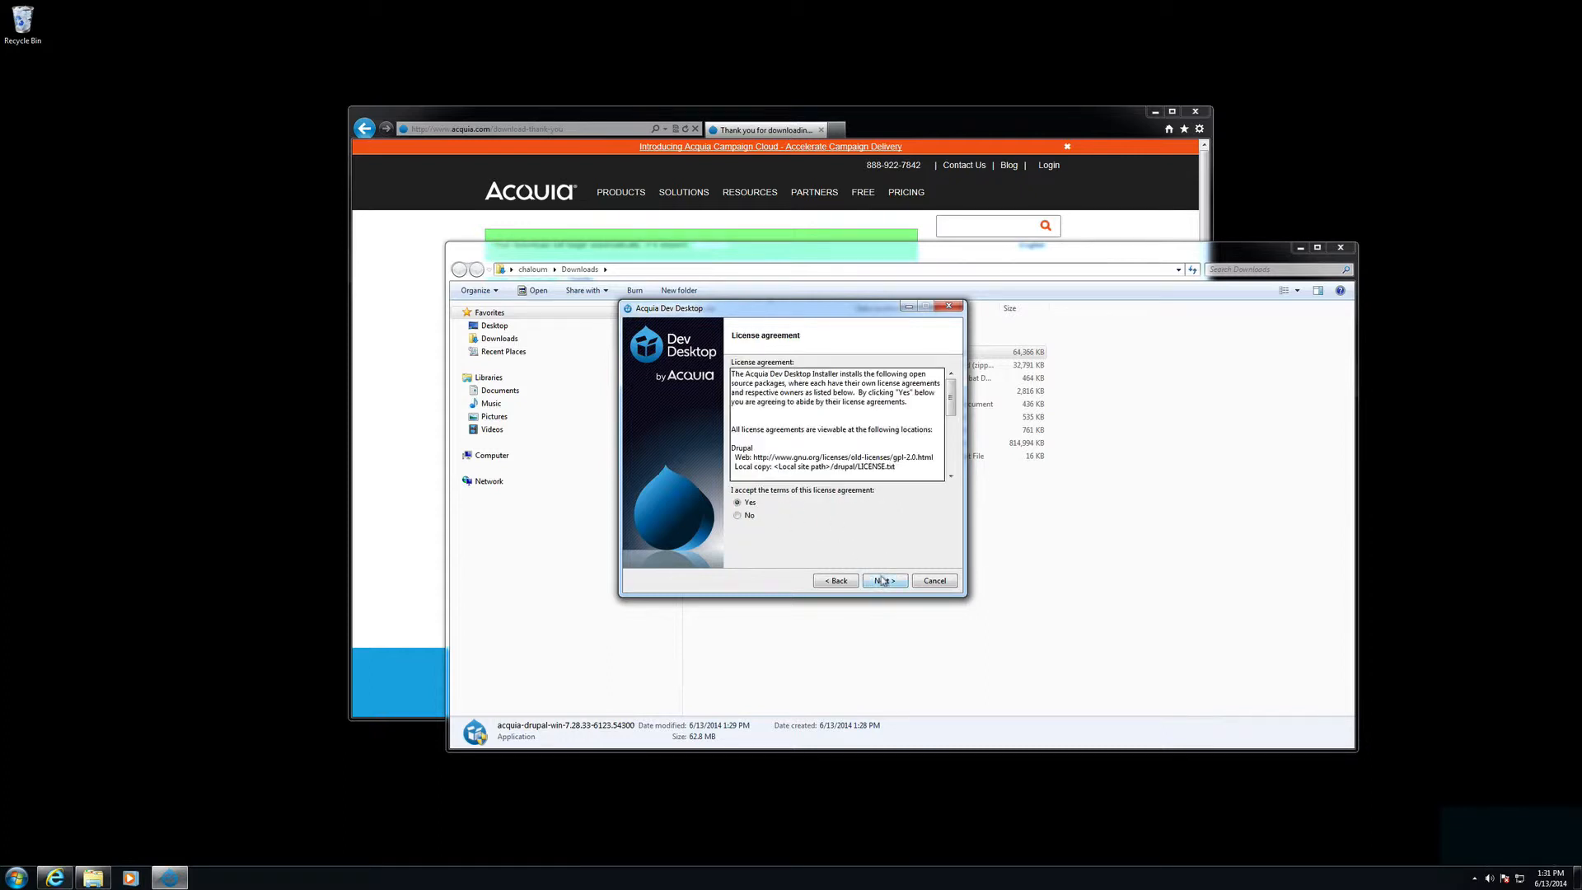
click(882, 581)
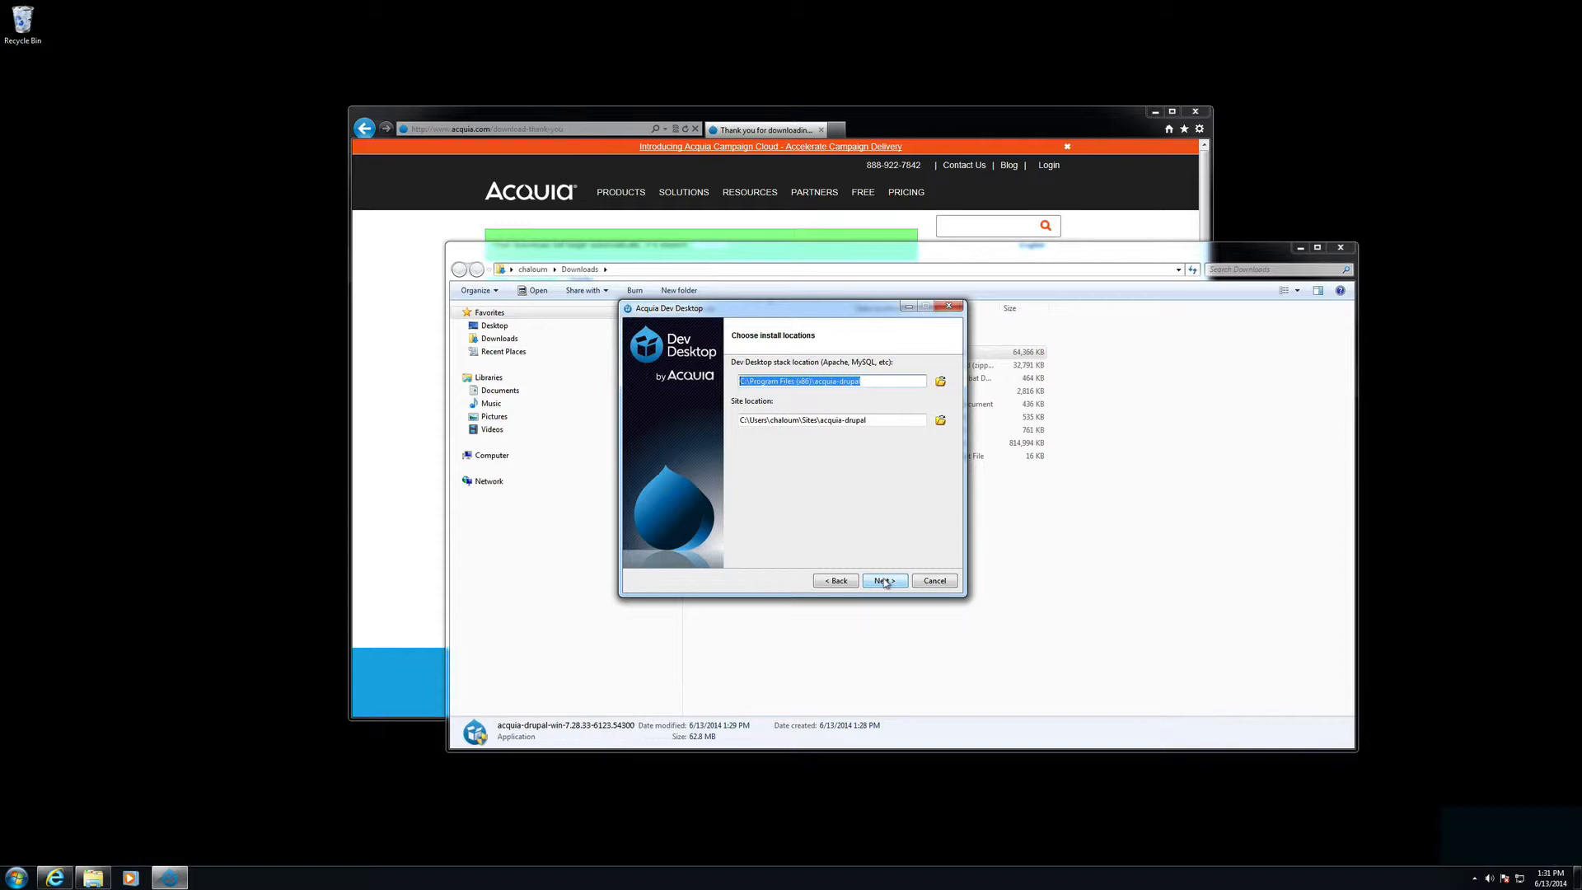
click(882, 581)
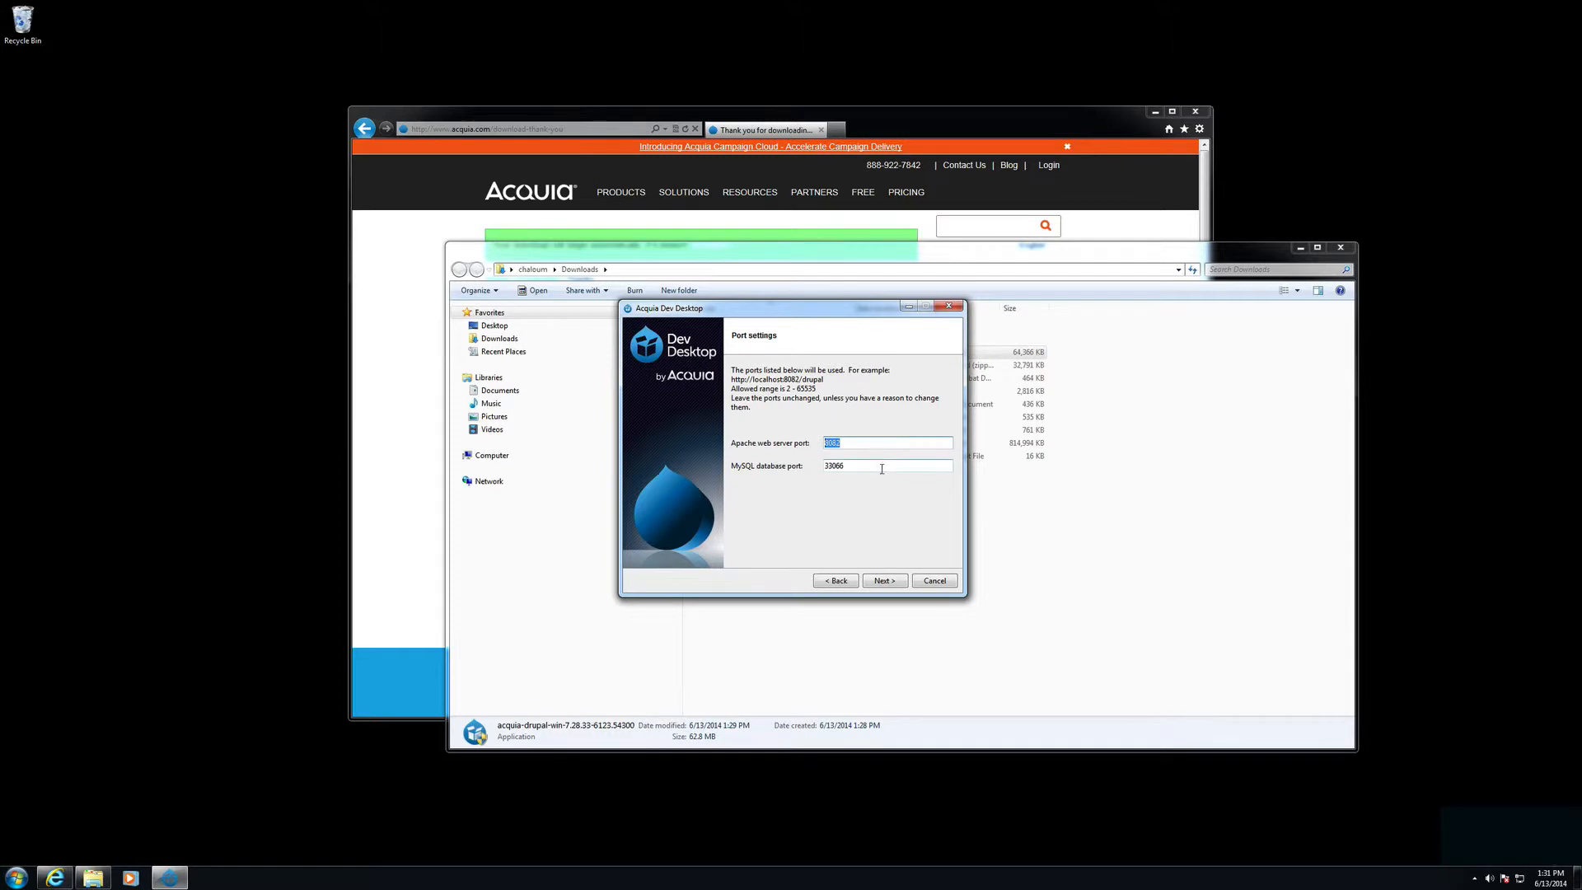
click(884, 580)
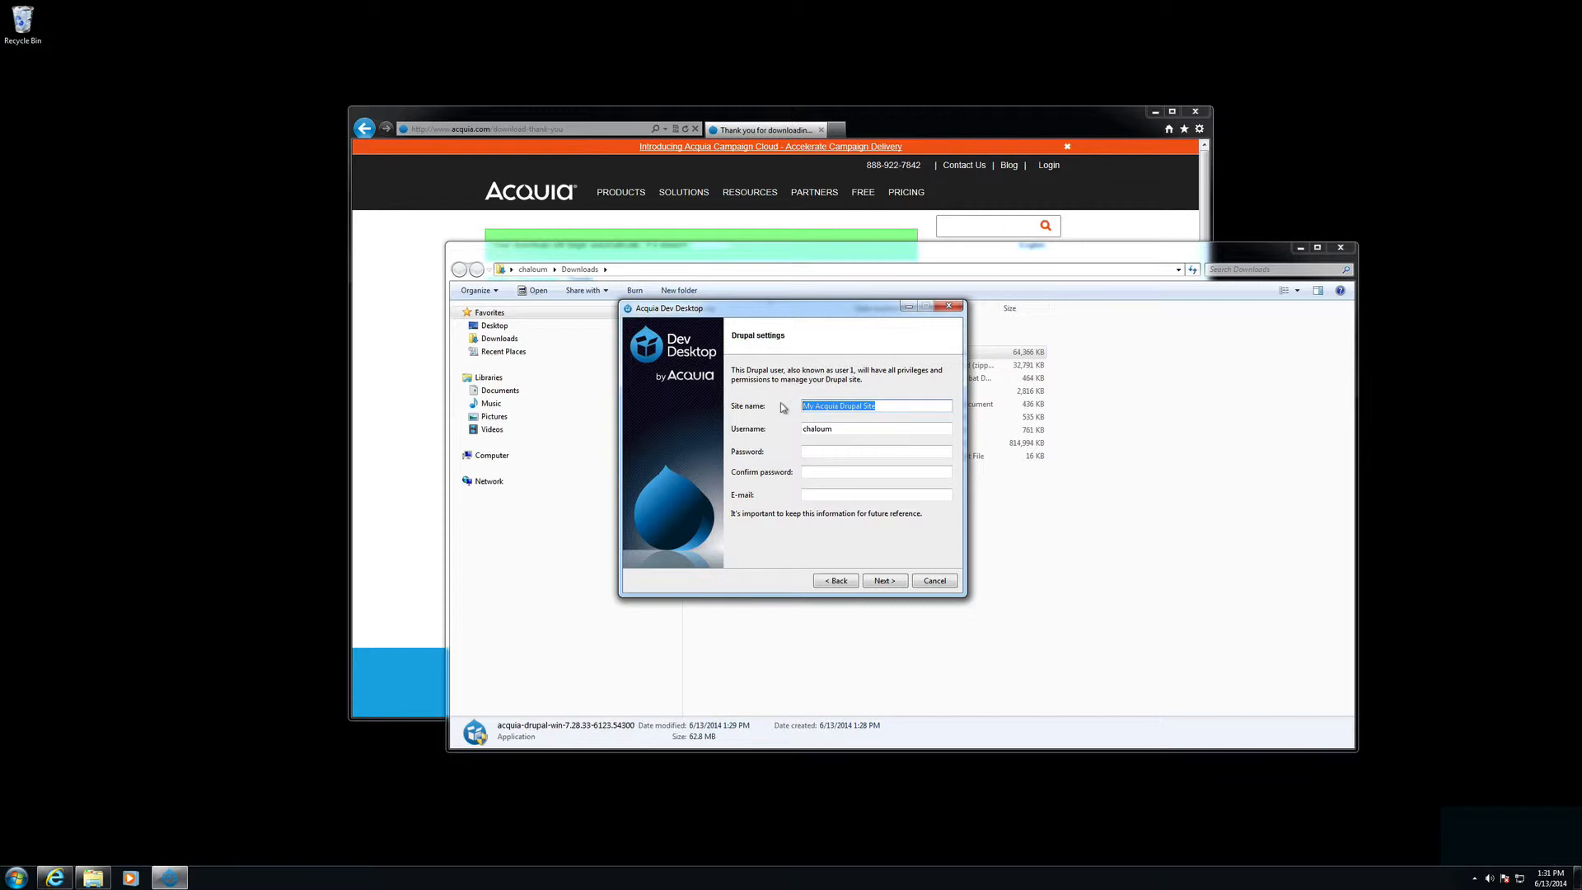
Step: Enter and confirm the admin password, fill in the admin e-mail, then continue to review
click(812, 452)
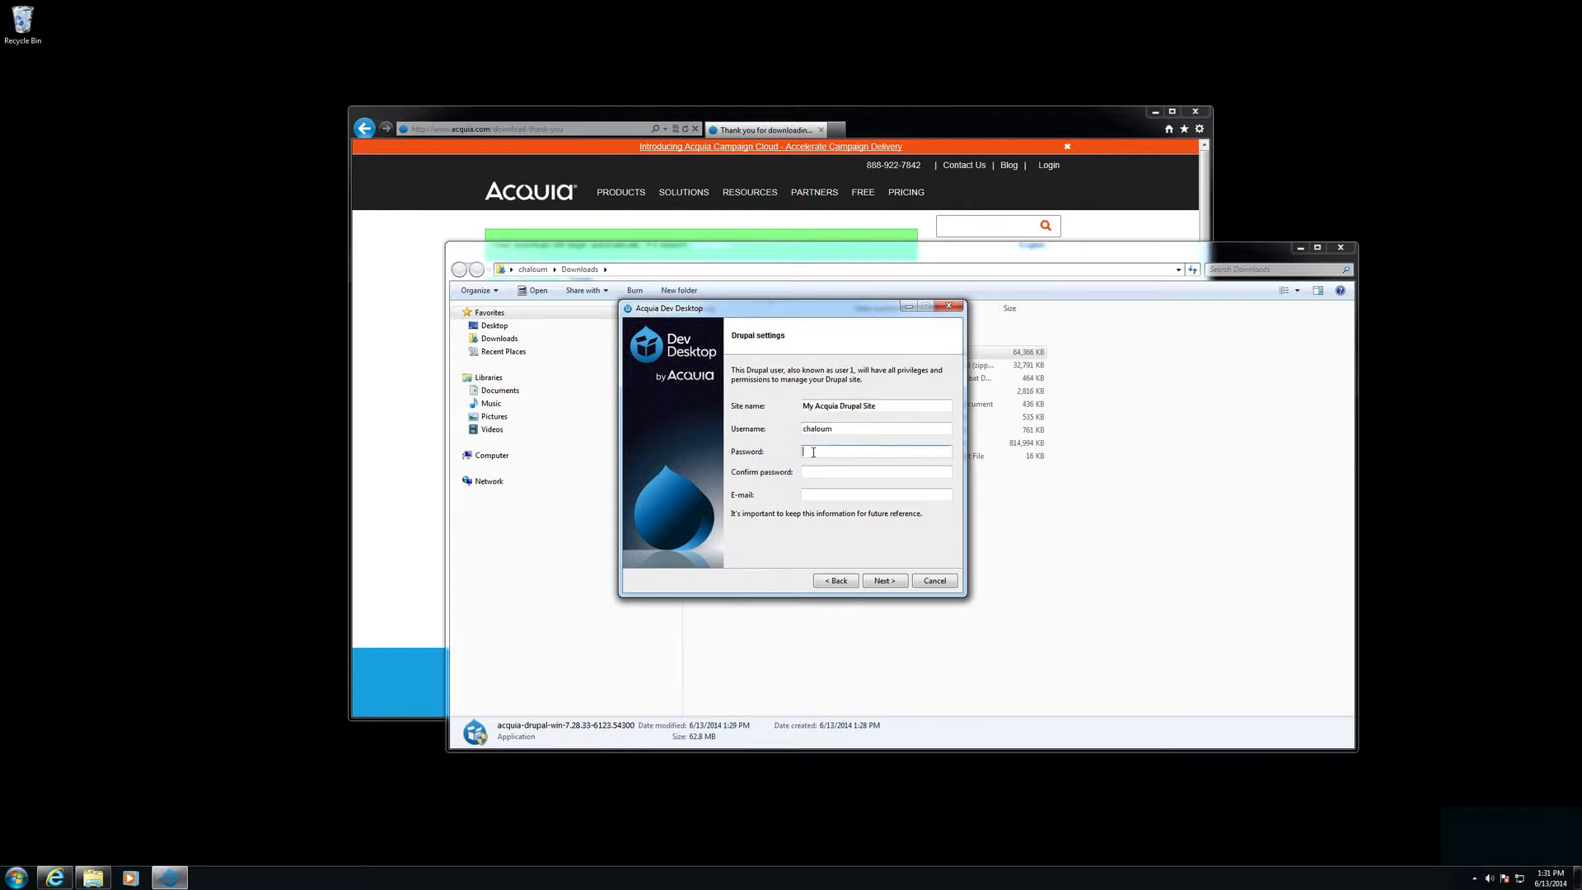
click(873, 478)
key(Tab)
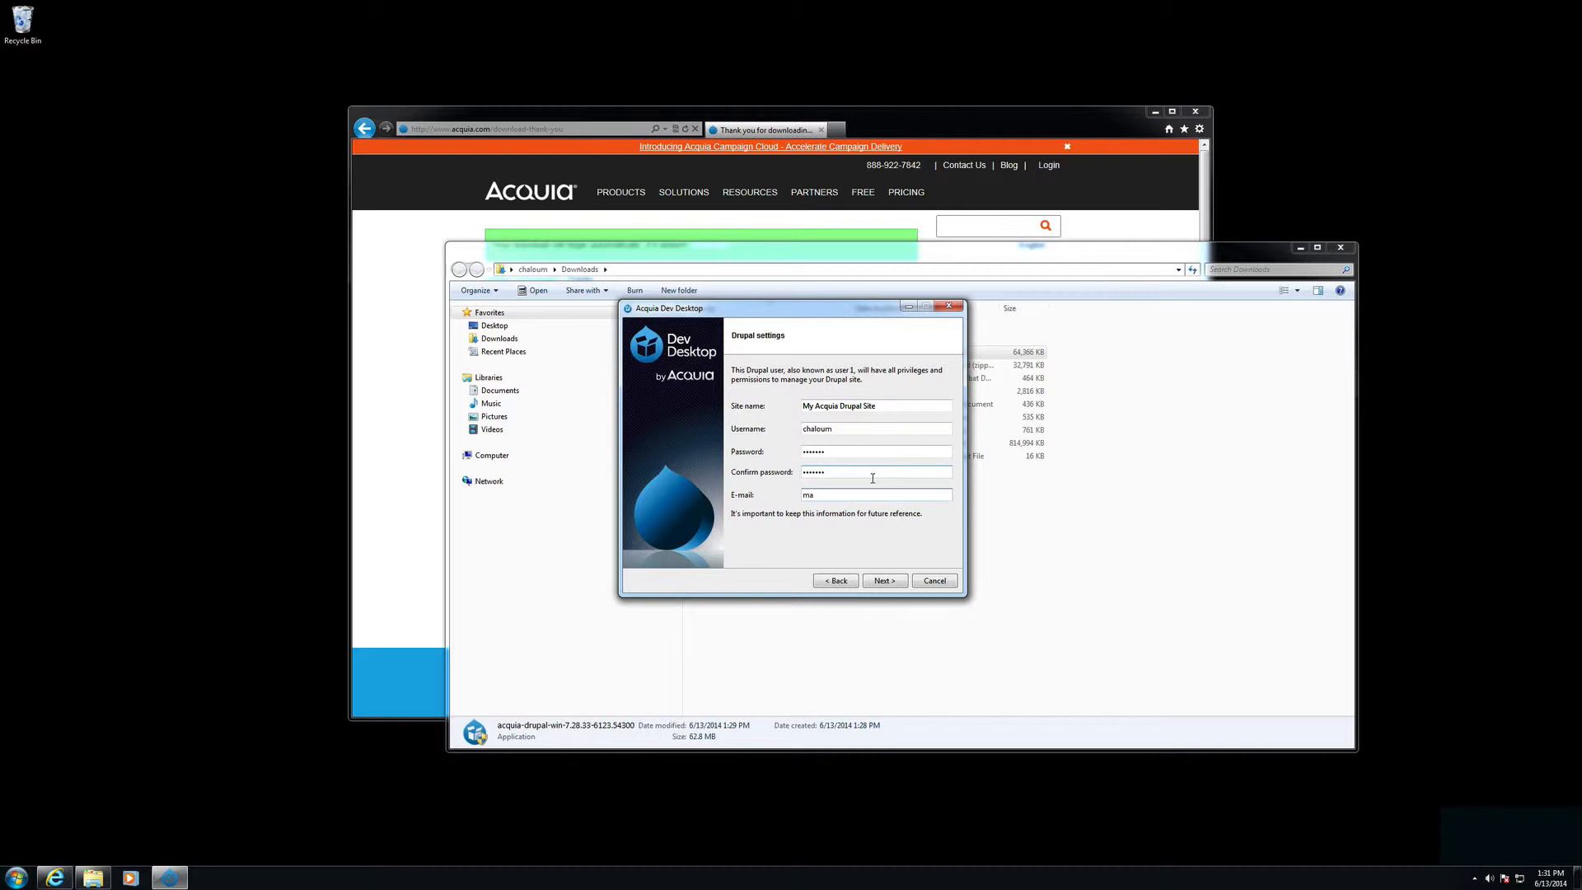
click(881, 585)
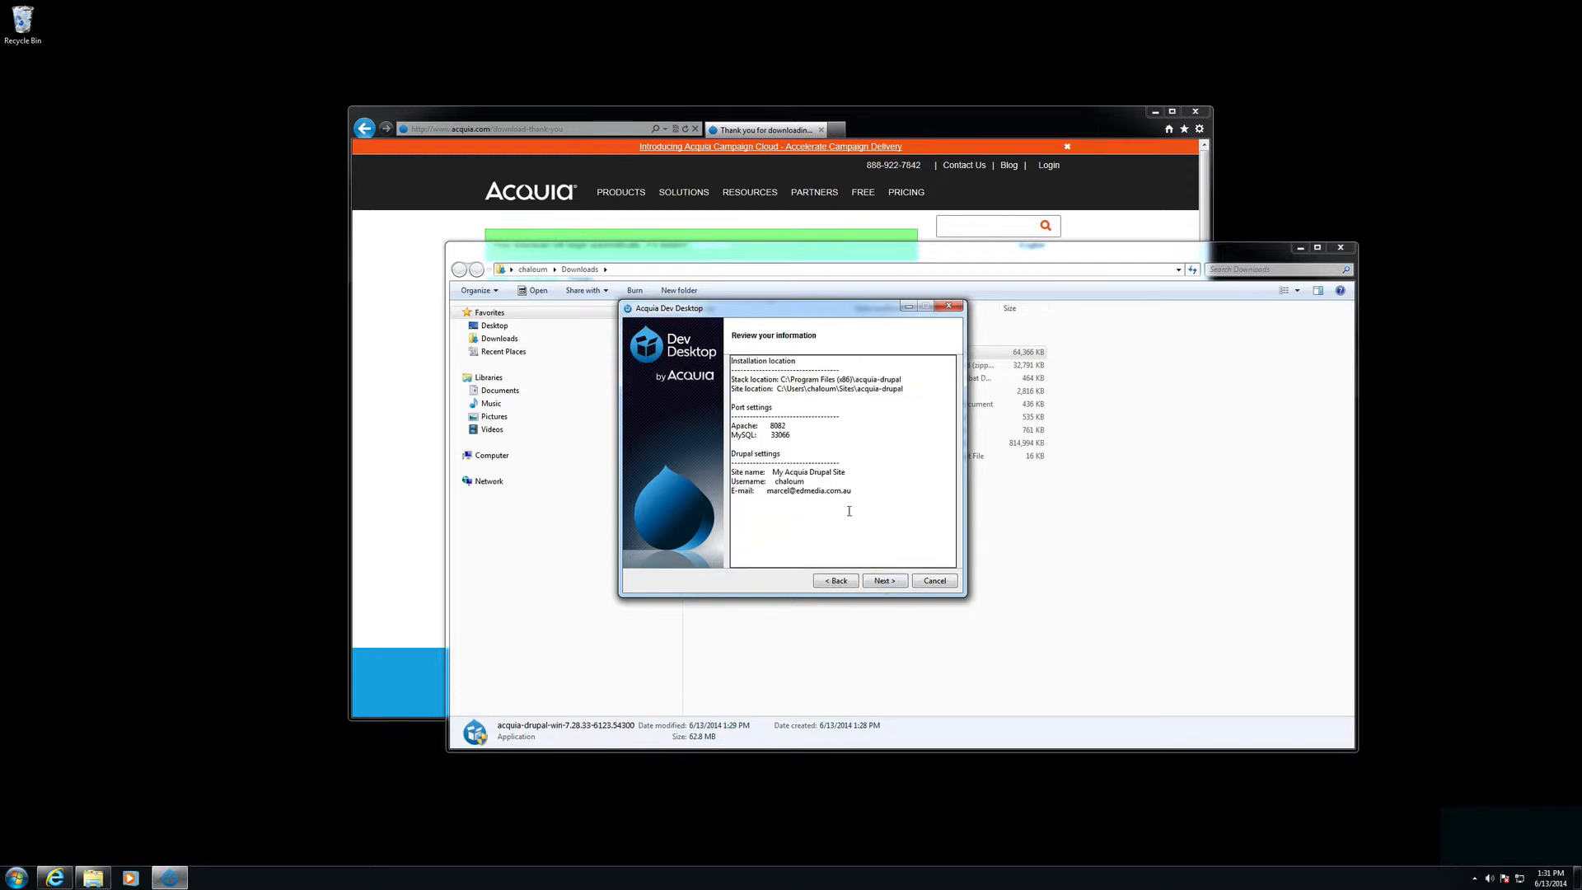
Step: Confirm the reviewed information and begin installing Acquia Dev Desktop
click(885, 584)
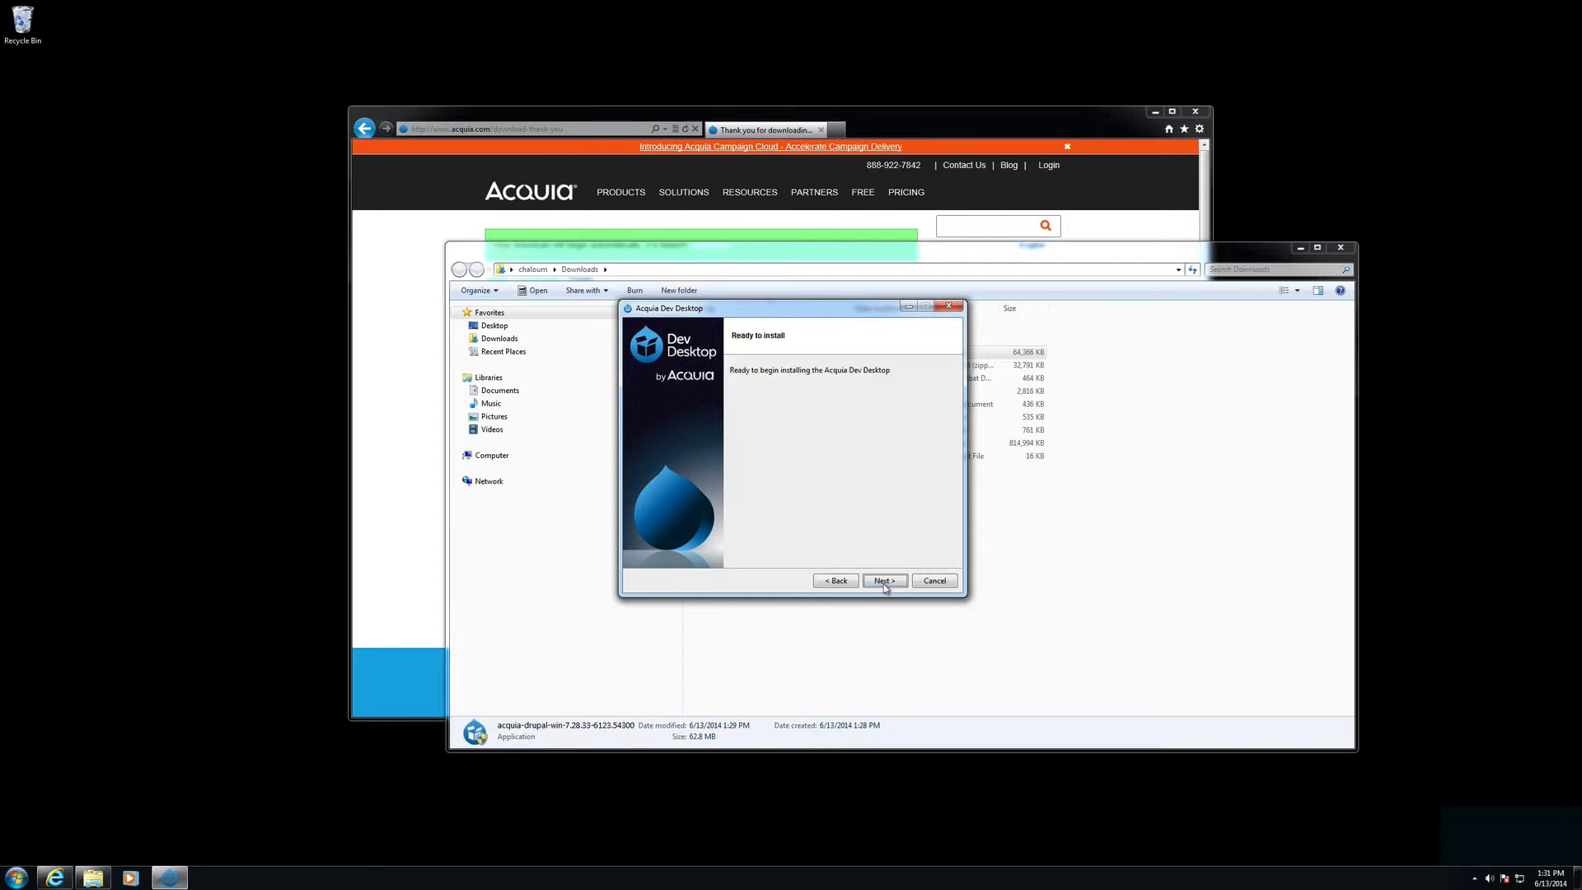
click(884, 583)
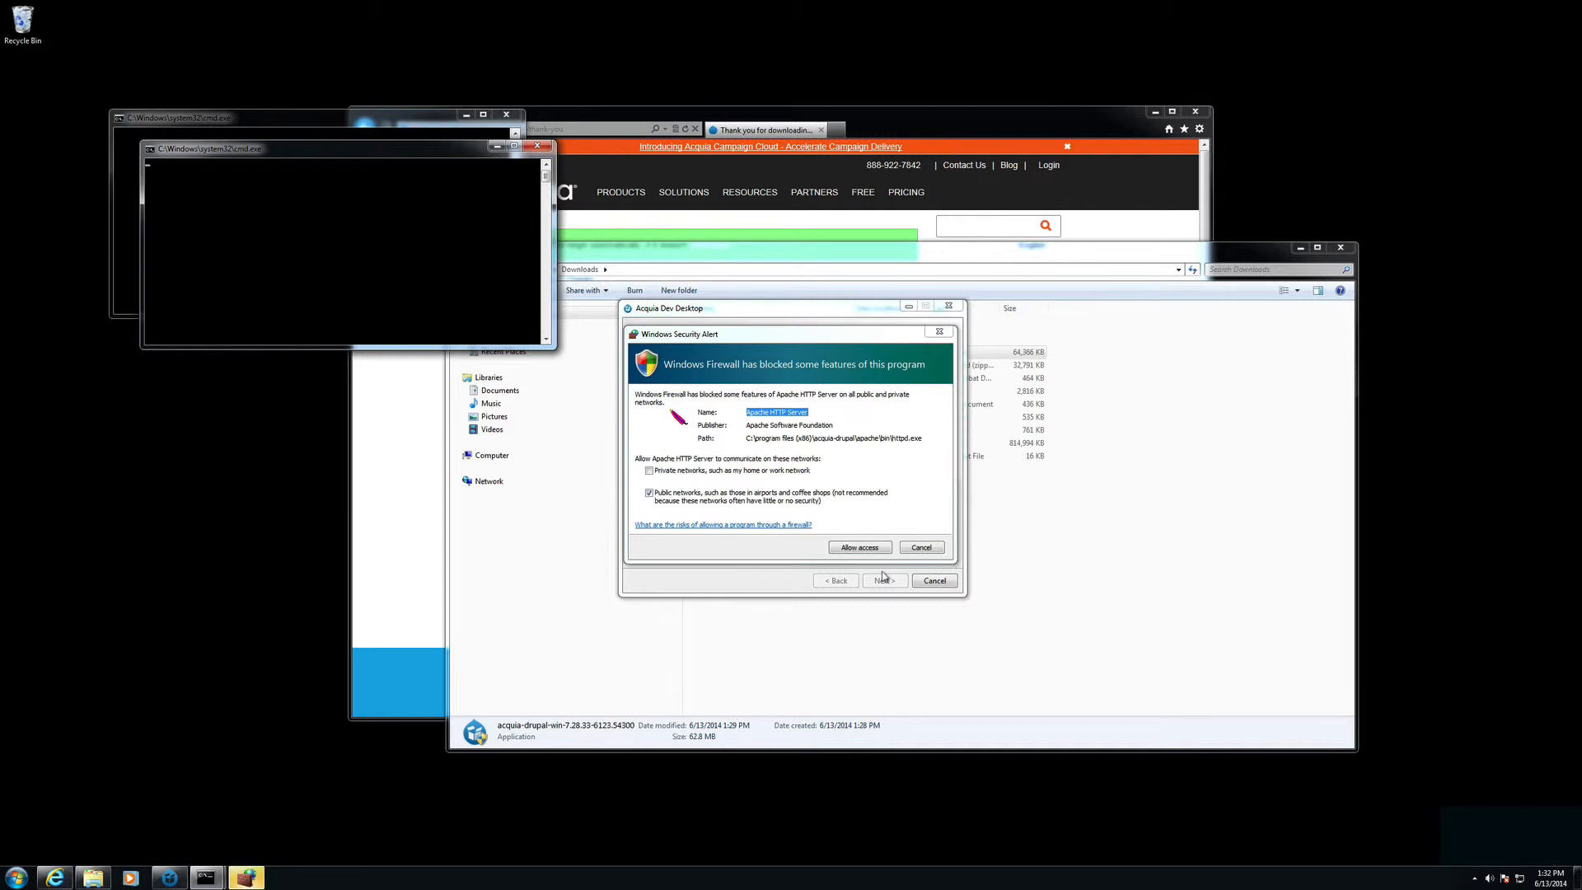
Step: Allow Apache HTTP Server and mysqld through Windows Firewall on each alert
click(837, 545)
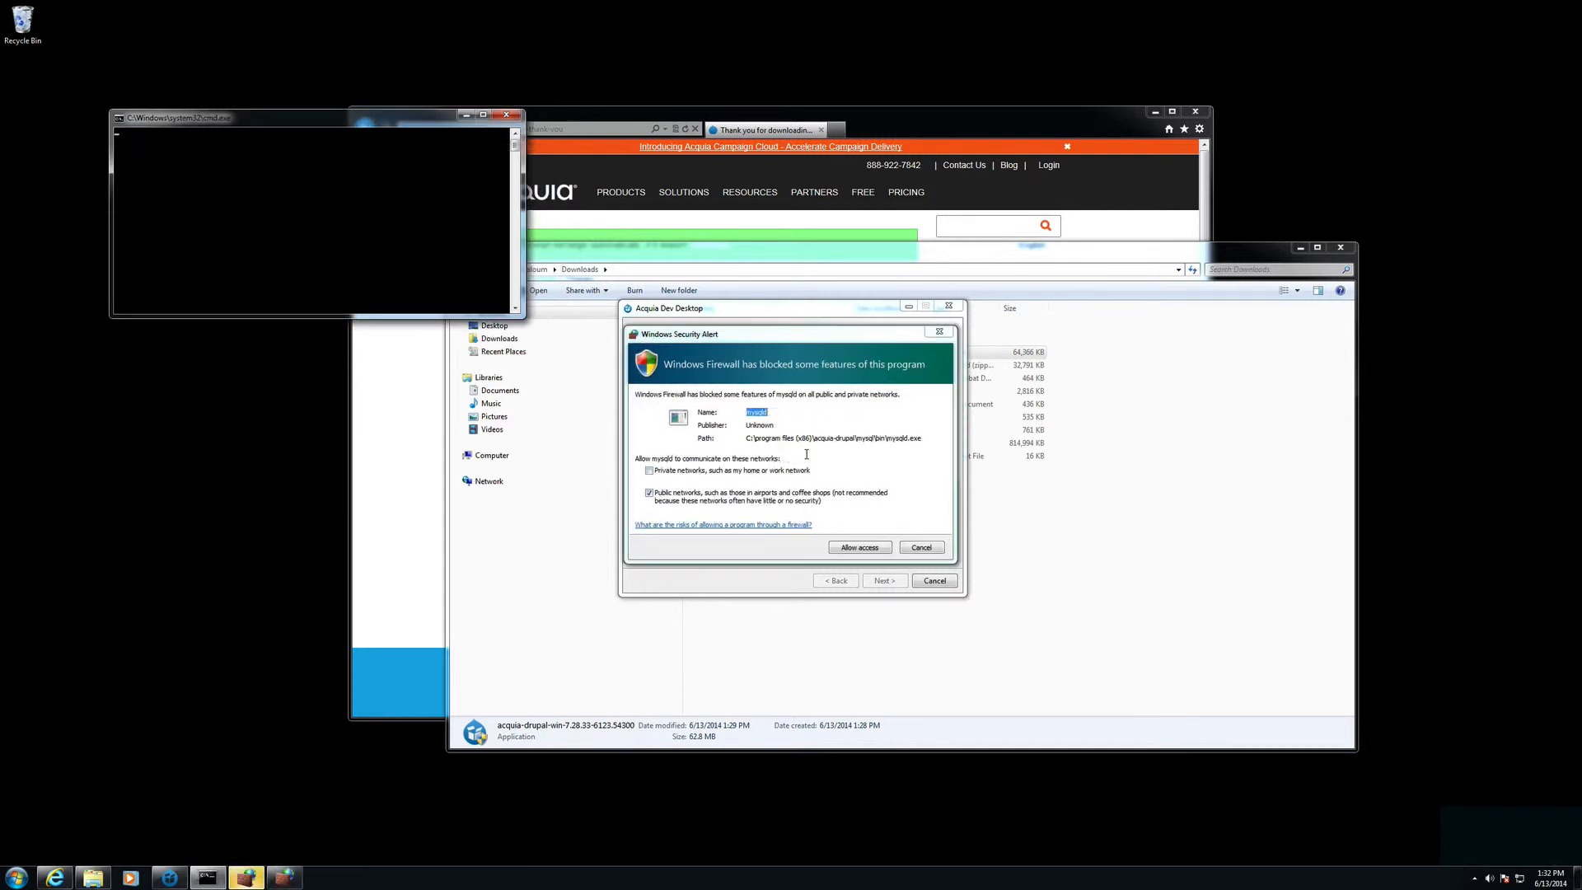
click(852, 547)
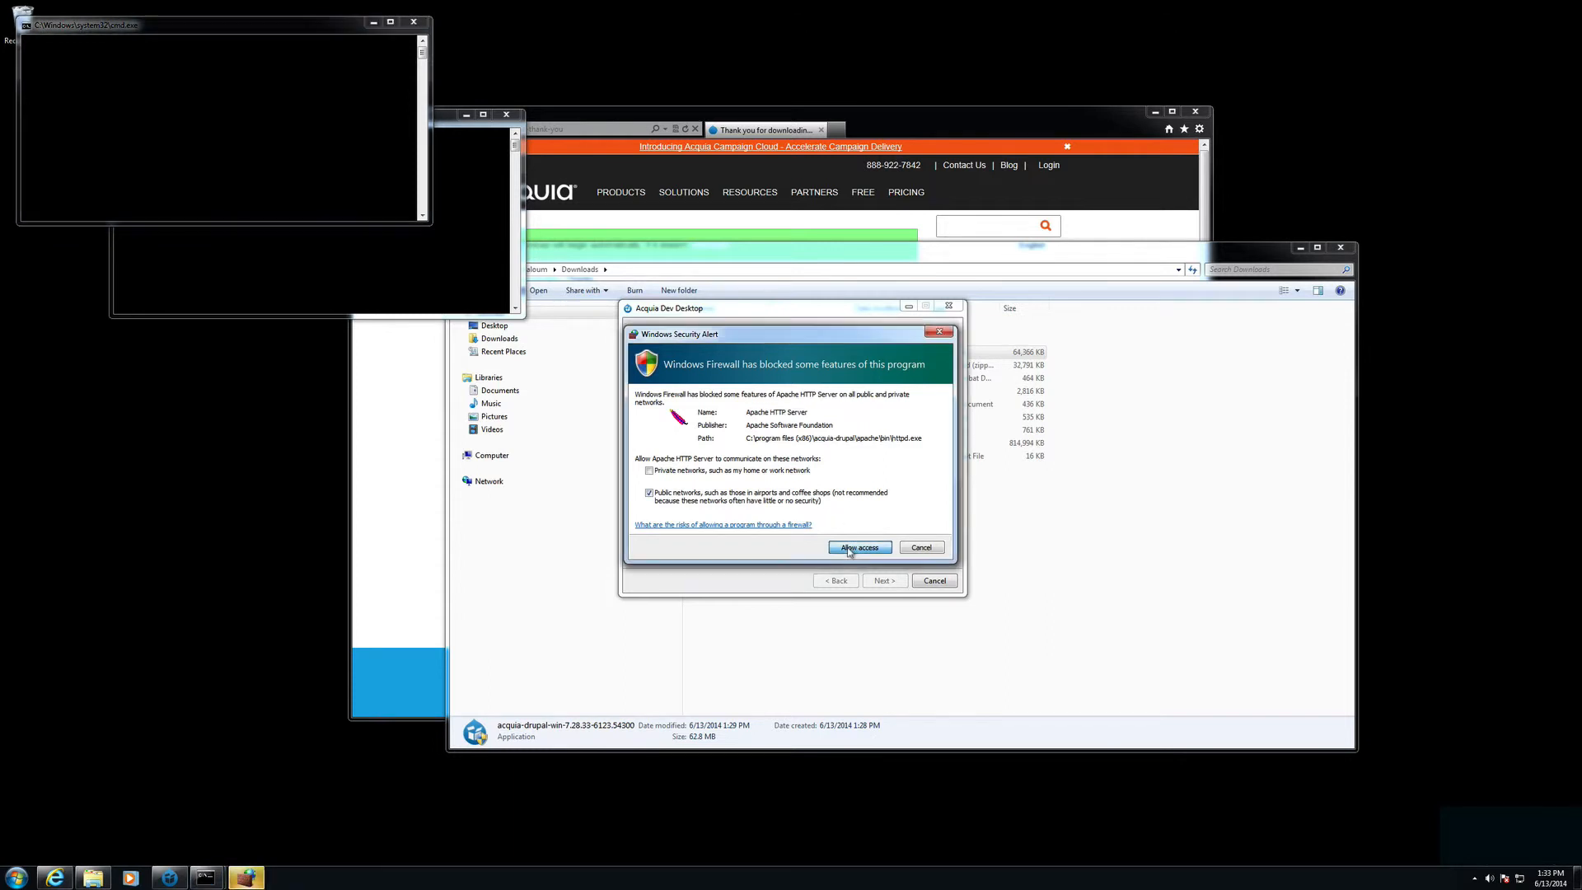
click(849, 550)
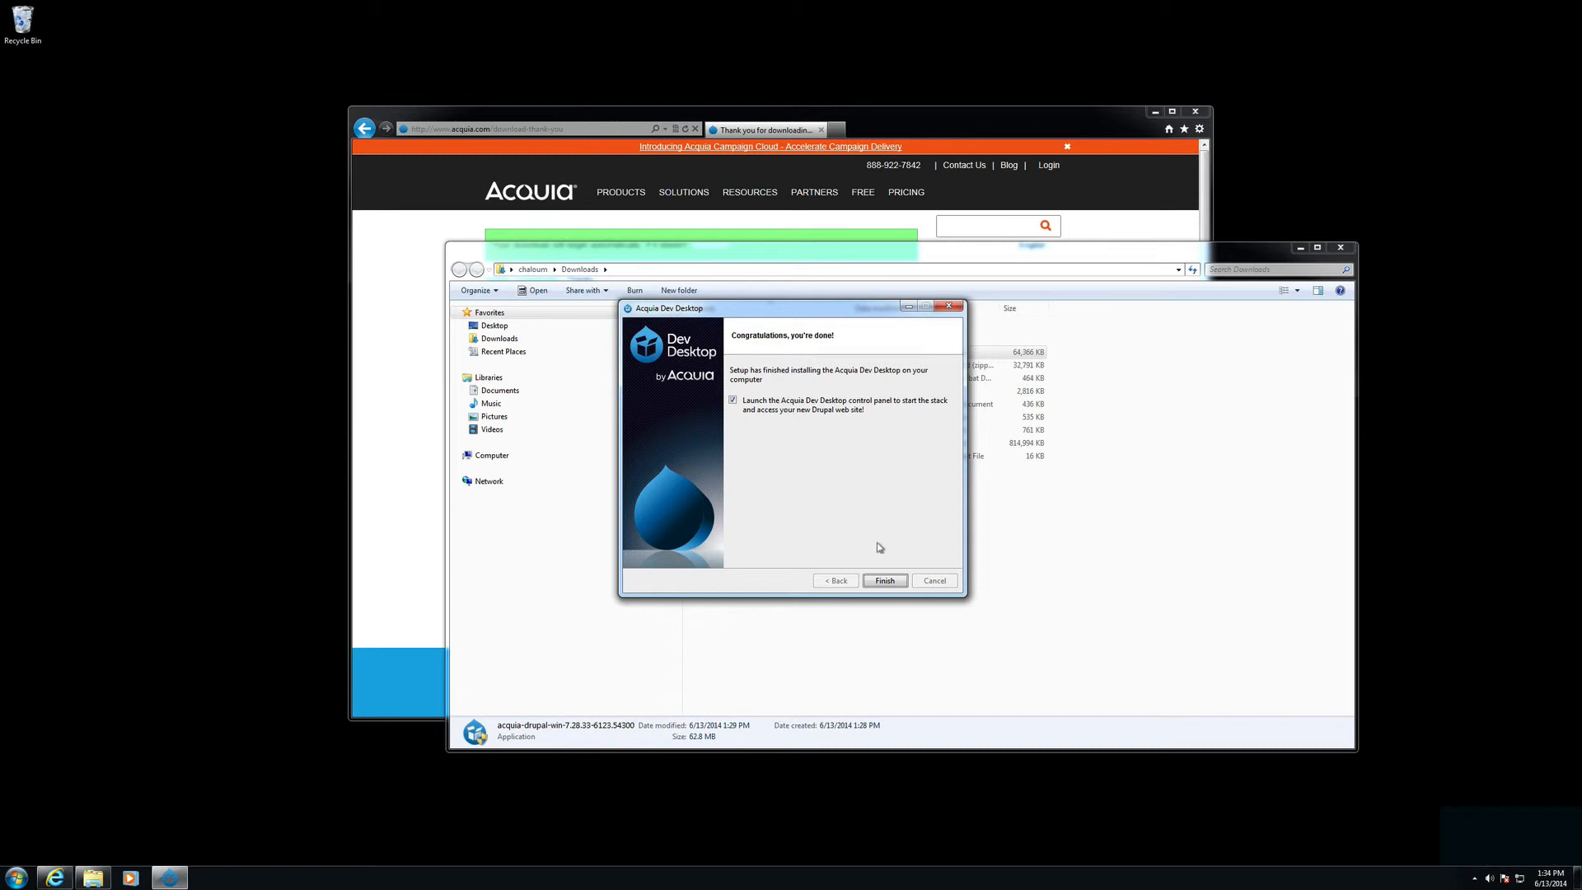
Step: Finish setup and open the new local Drupal site from the Dev Desktop Control Panel
click(882, 581)
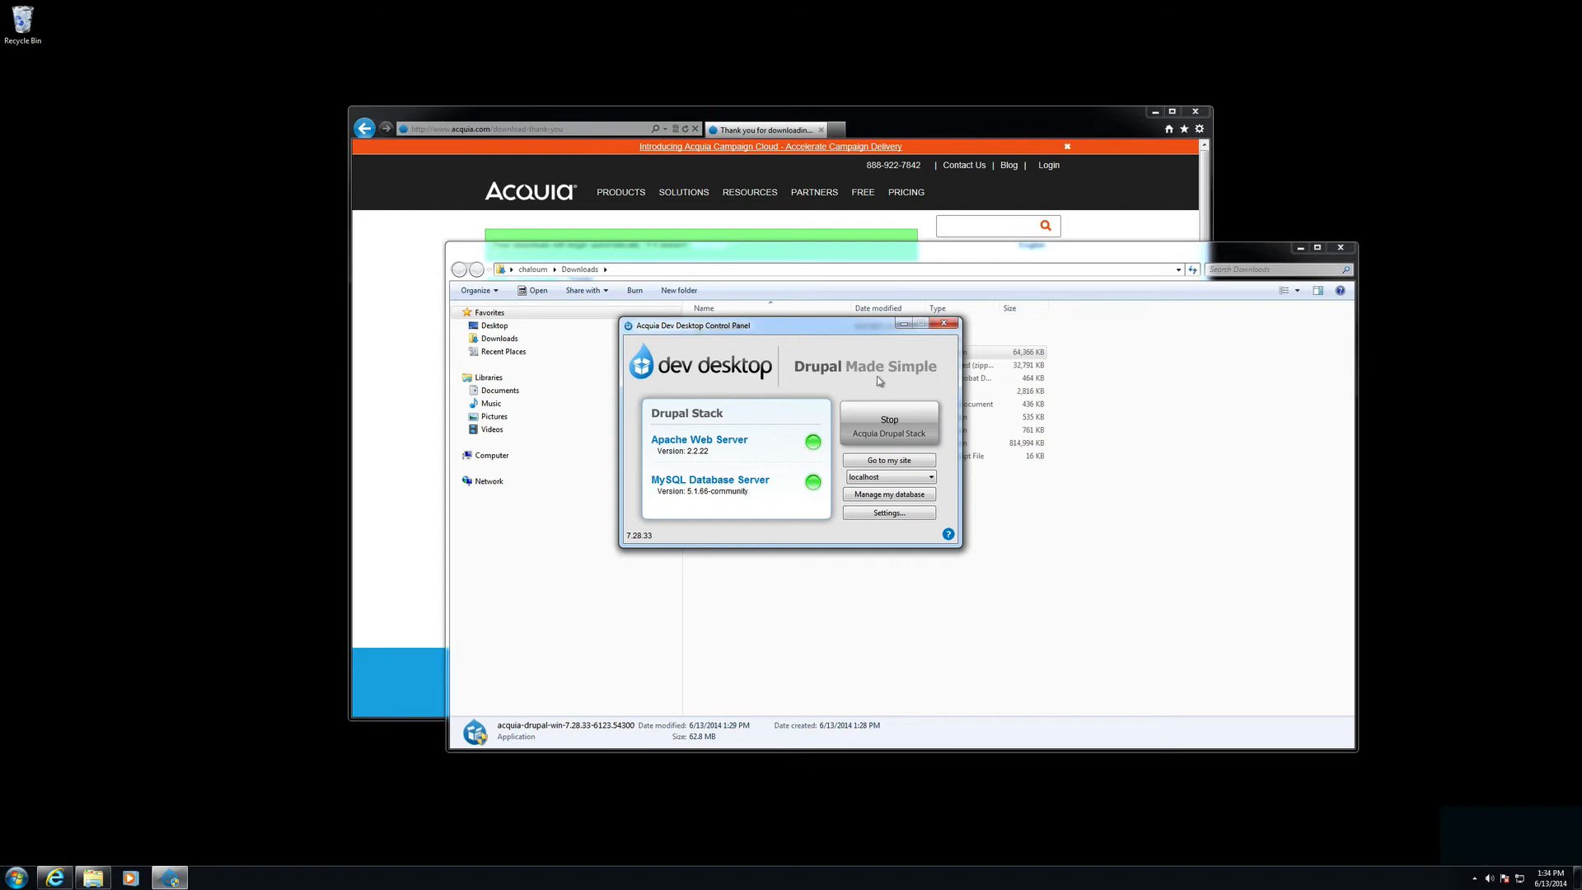
click(879, 464)
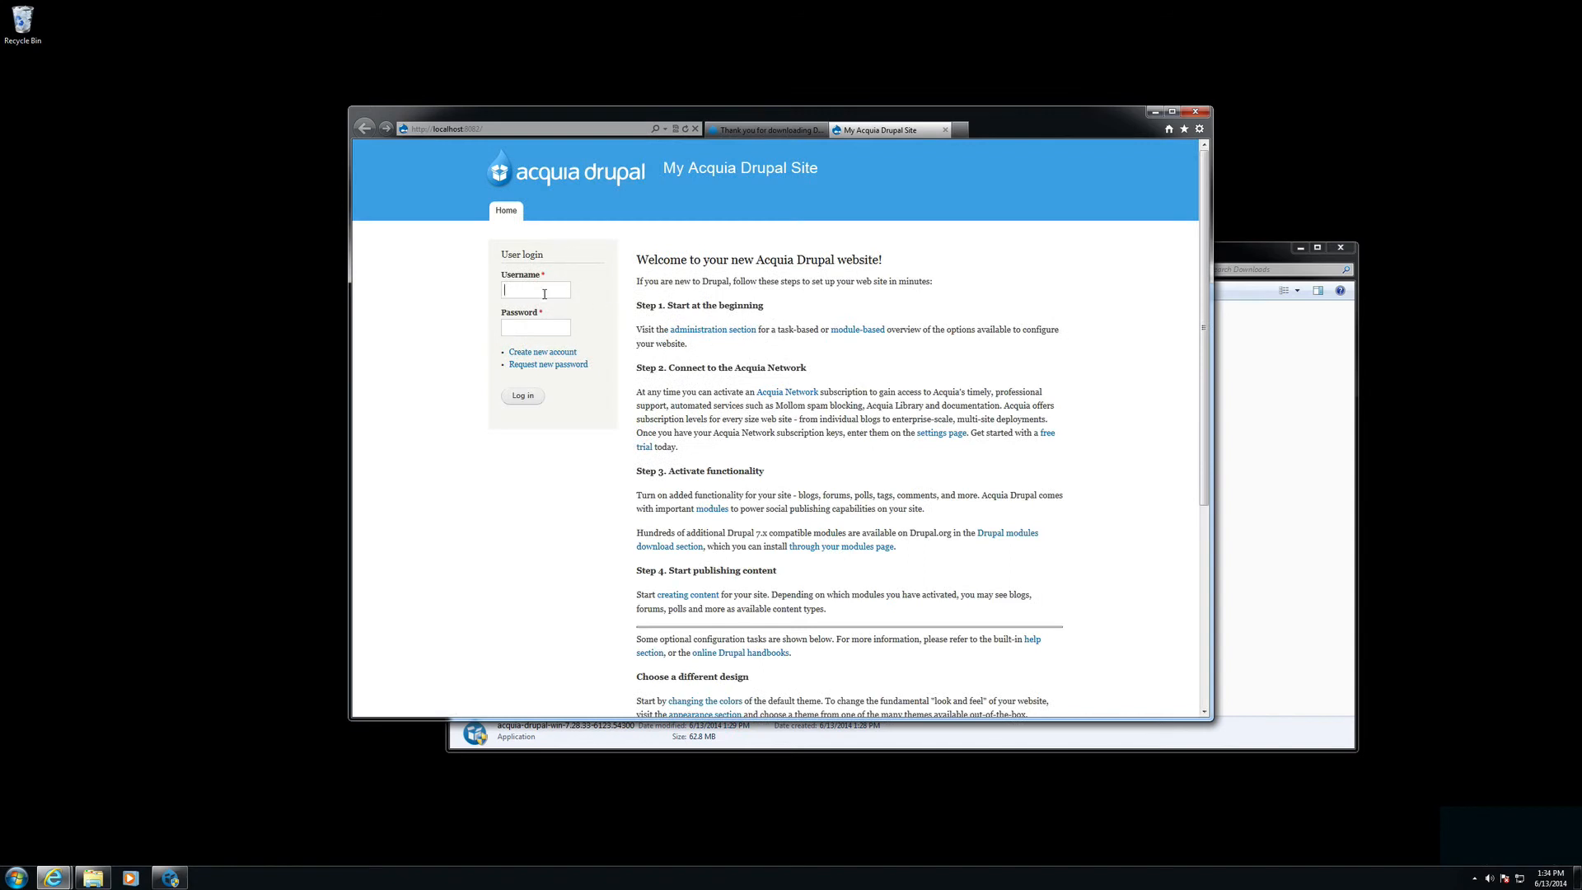
Step: Log in to My Acquia Drupal Site with the admin username and password
text(chaloum)
key(Tab)
text(•••••••)
click(529, 394)
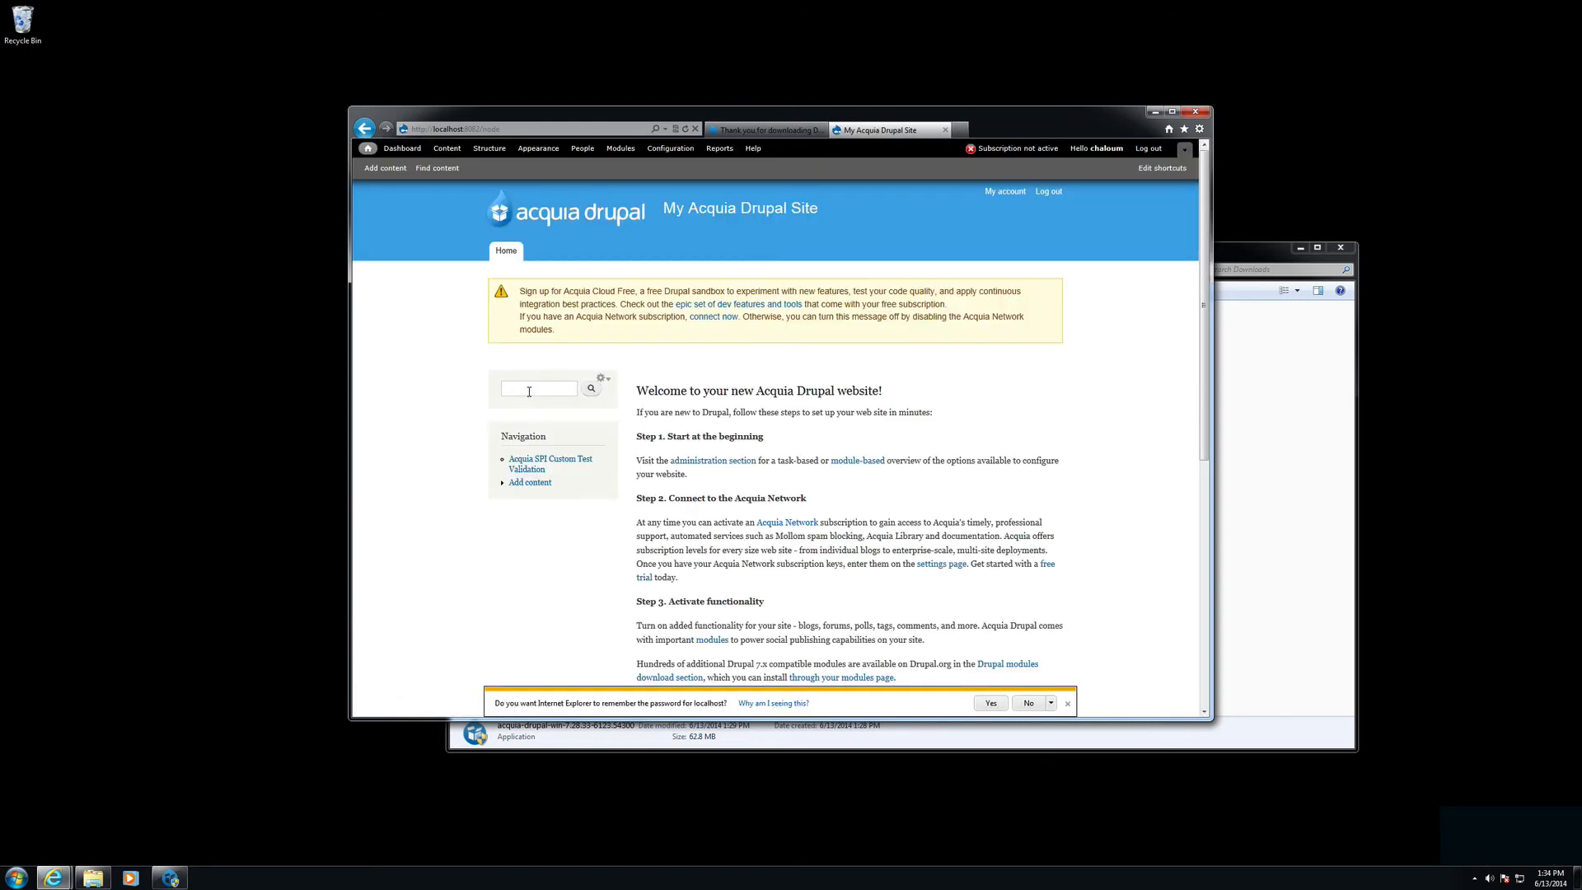